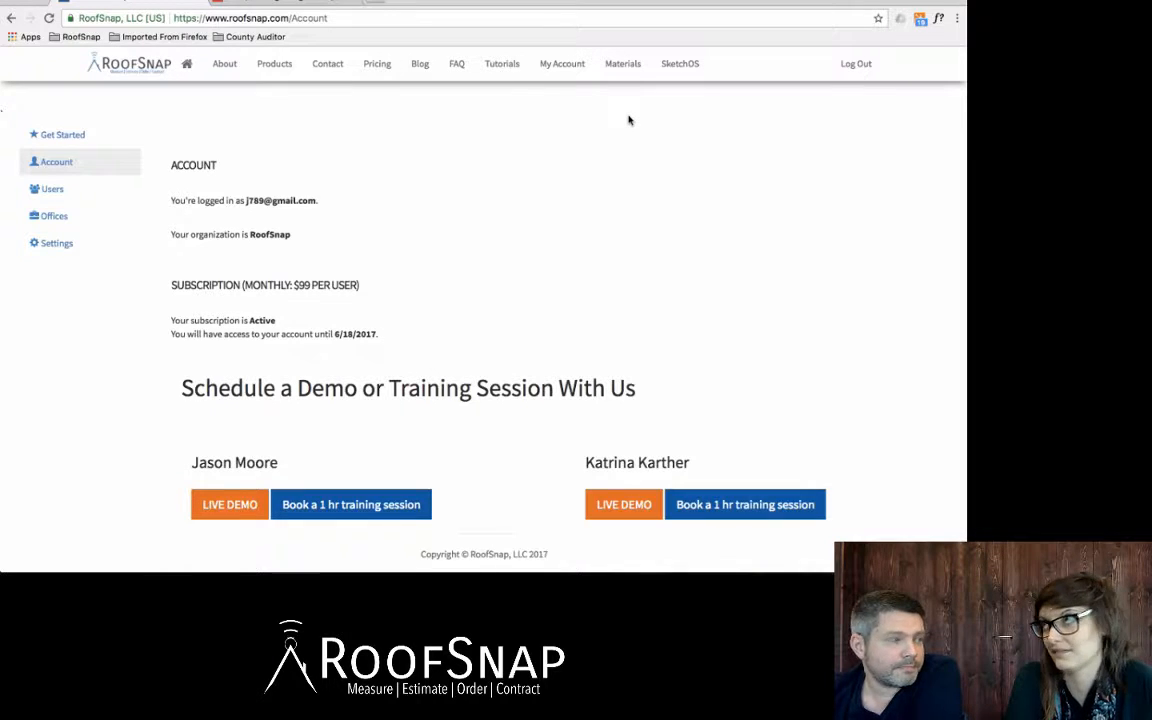
Open the materials catalog, view the Sample Office's materials, and return to the XYZ Roofing office.
click(622, 64)
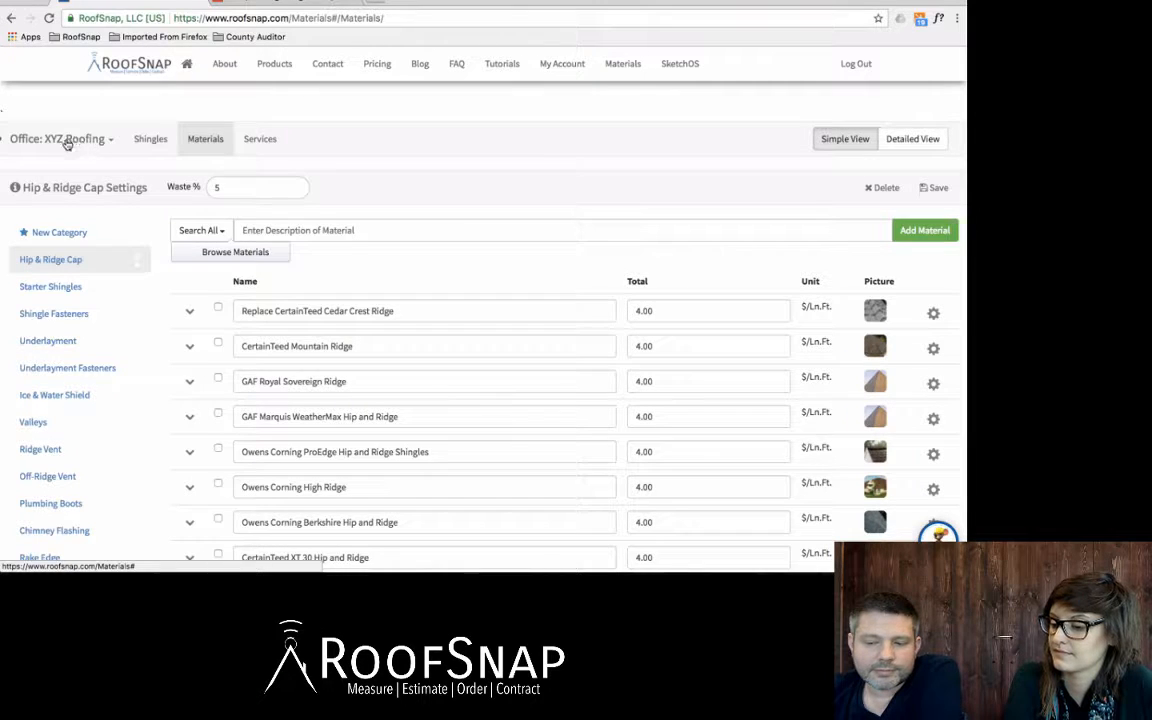
click(66, 141)
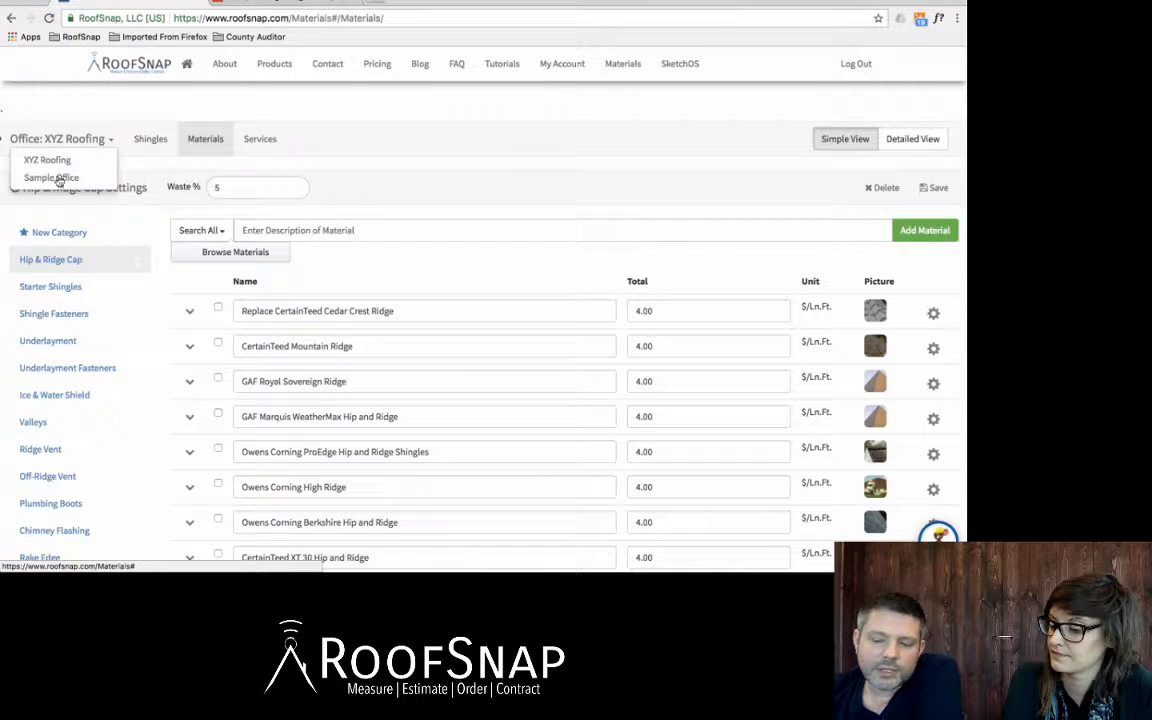
click(51, 177)
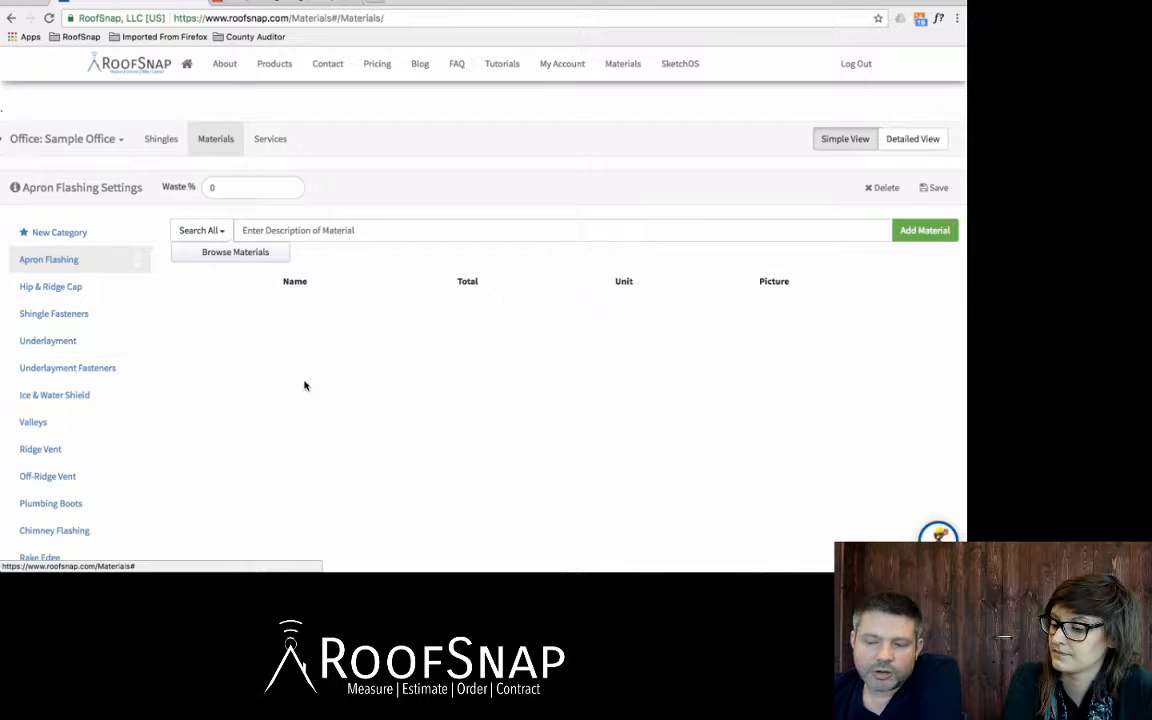
click(115, 145)
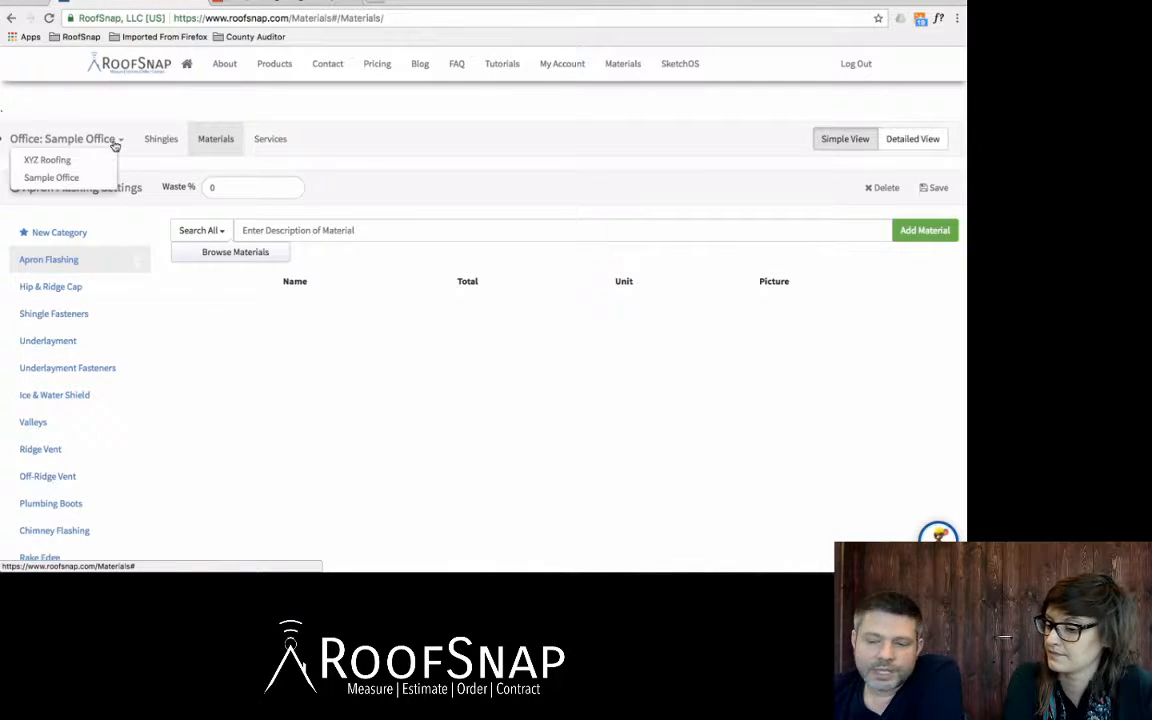
click(47, 161)
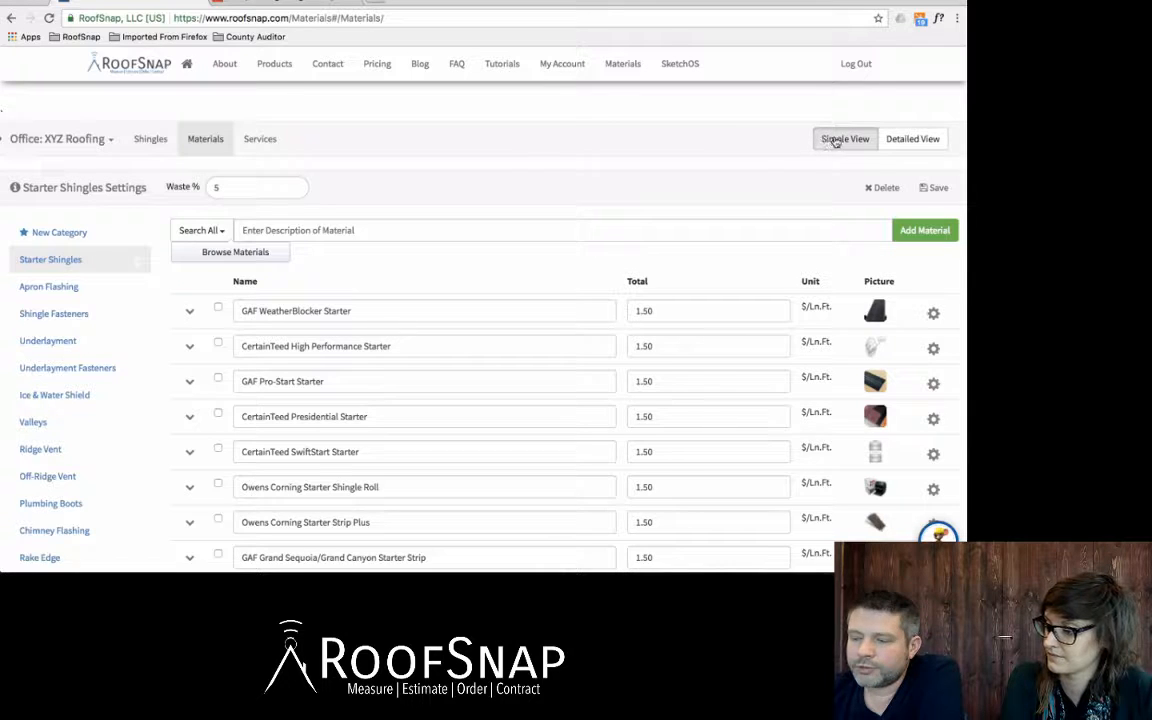
Switch the Starter Shingles category of XYZ Roofing from simple to detailed pricing view.
click(674, 313)
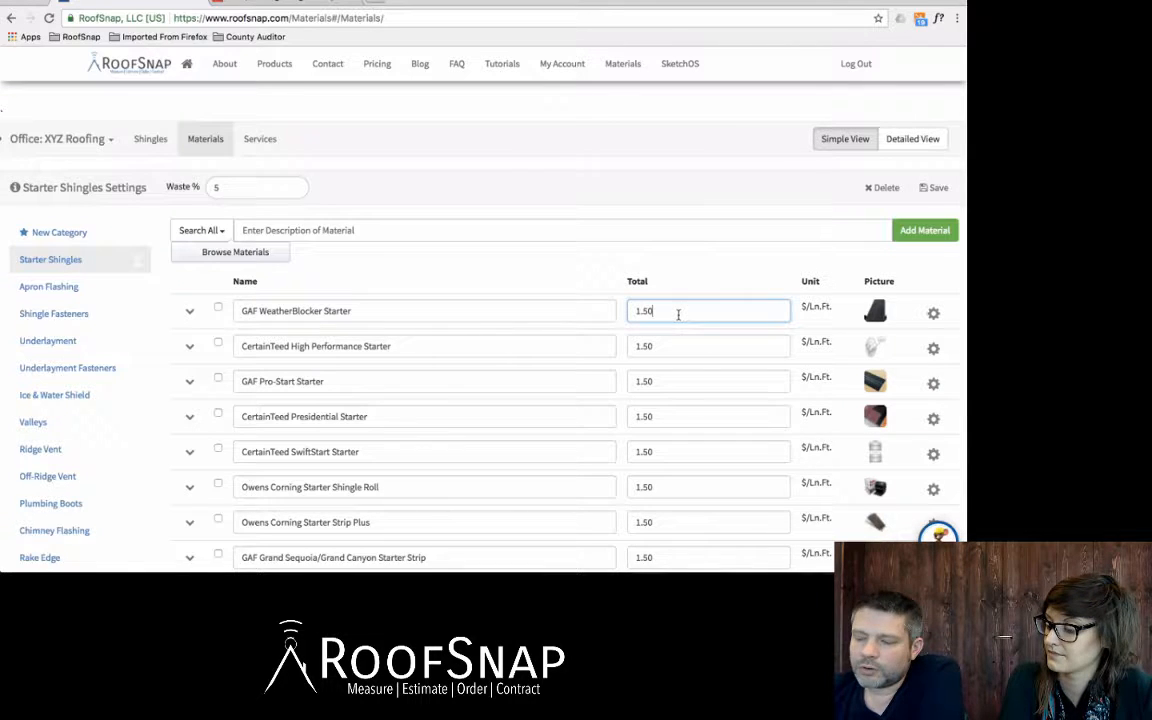
drag(661, 312, 632, 311)
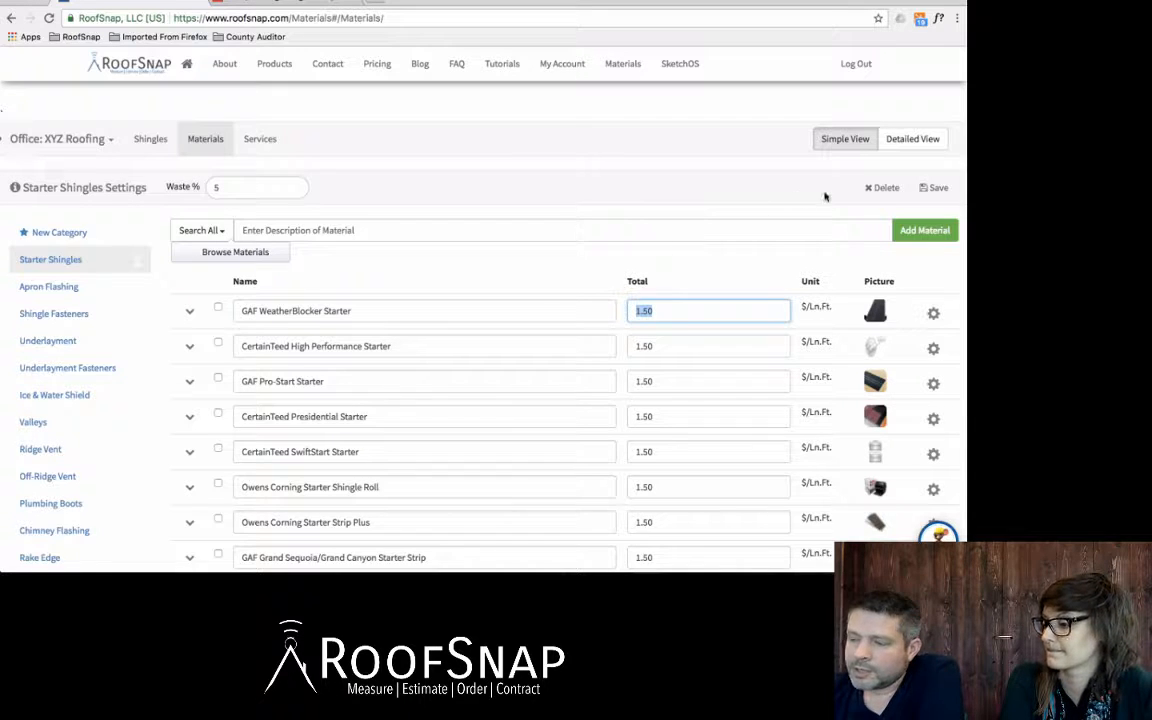
click(912, 142)
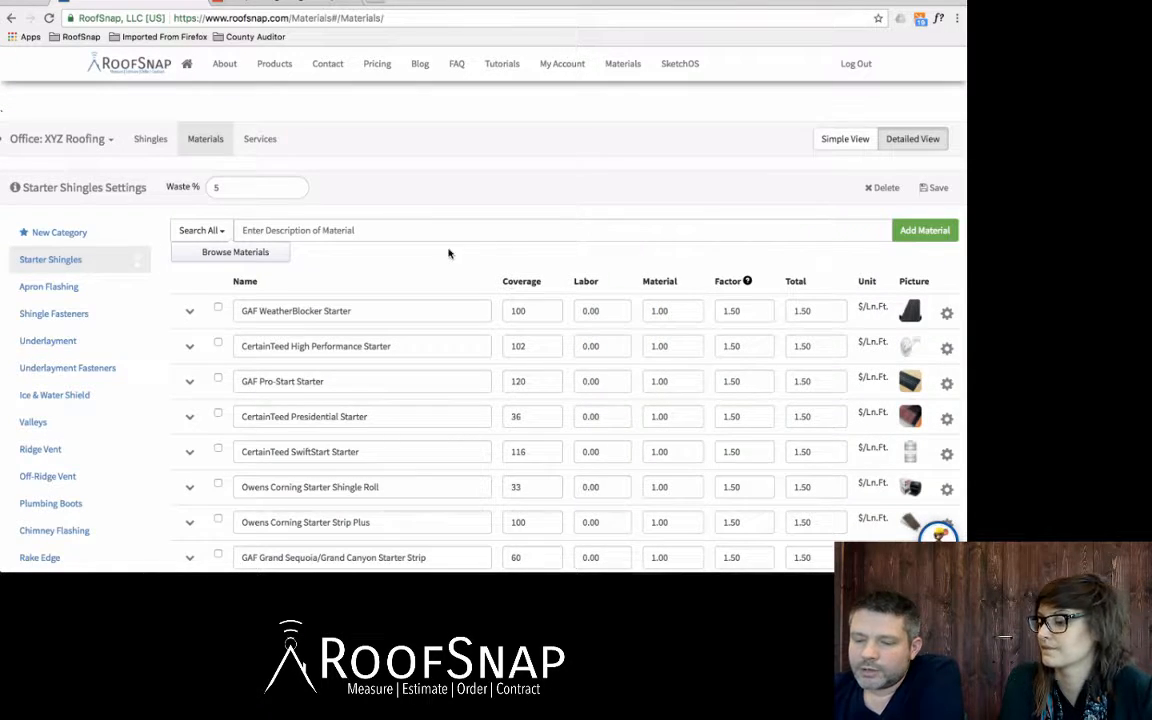
scroll(448, 252, down, 2)
scroll(185, 172, up, 2)
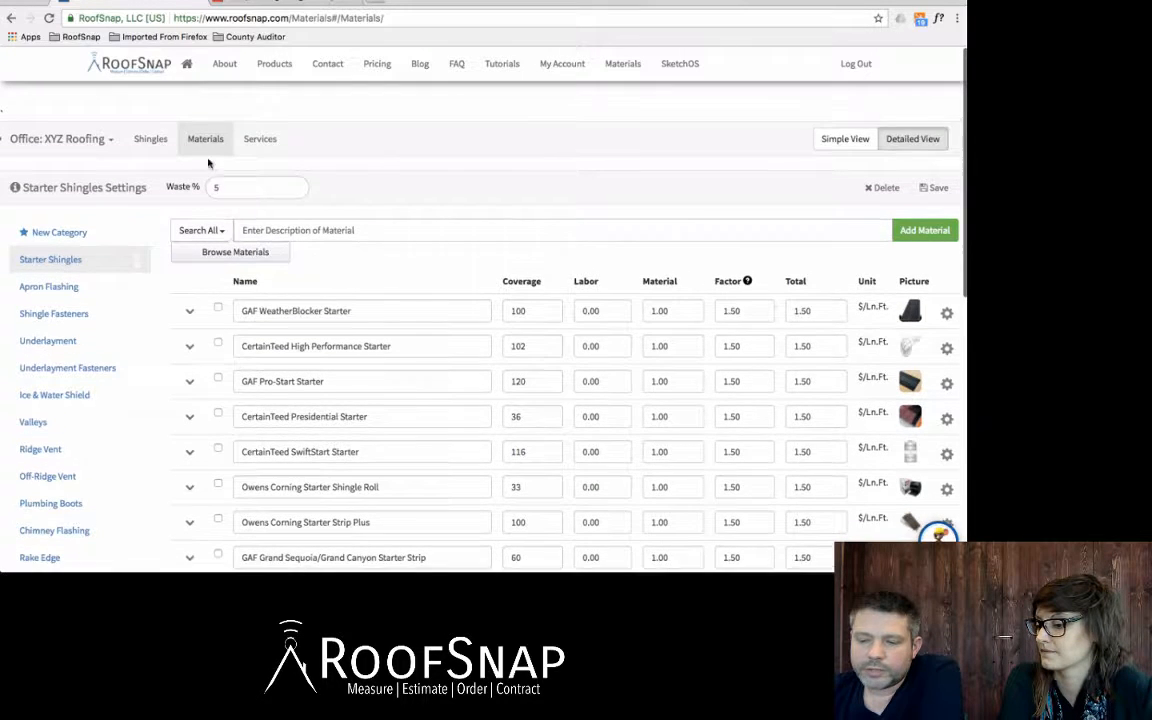
click(50, 260)
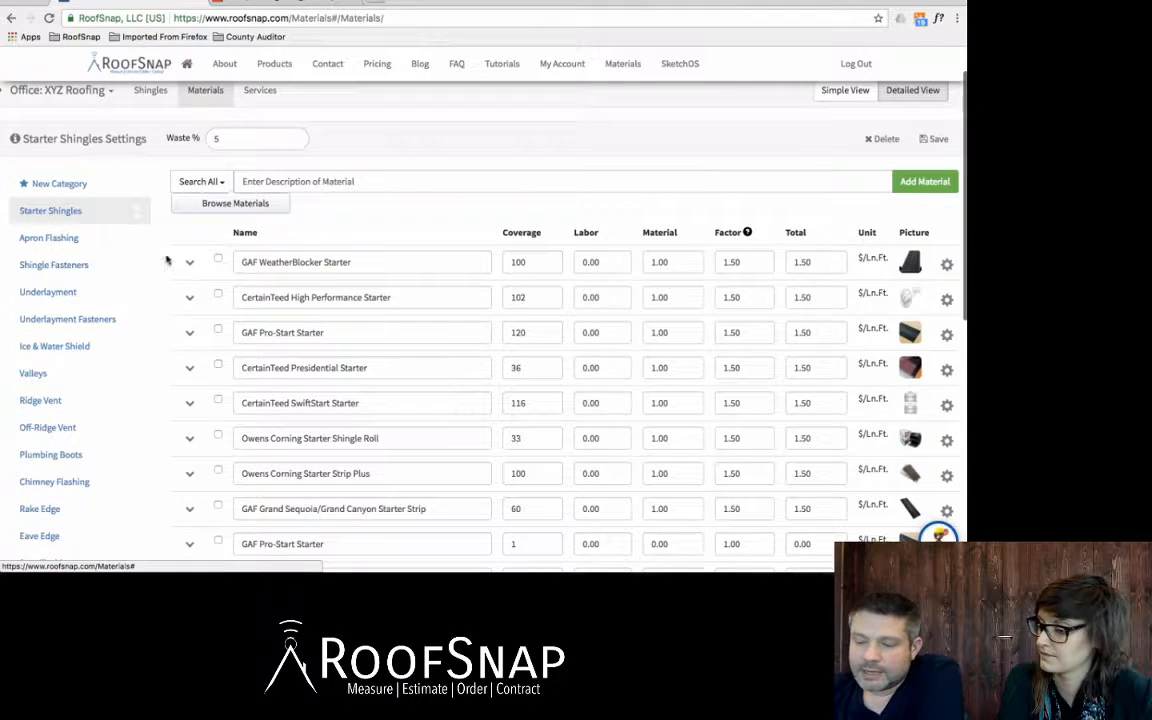
Examine the coverage, labor, material, factor, total and unit fields of the GAF WeatherBlocker Starter row.
click(393, 262)
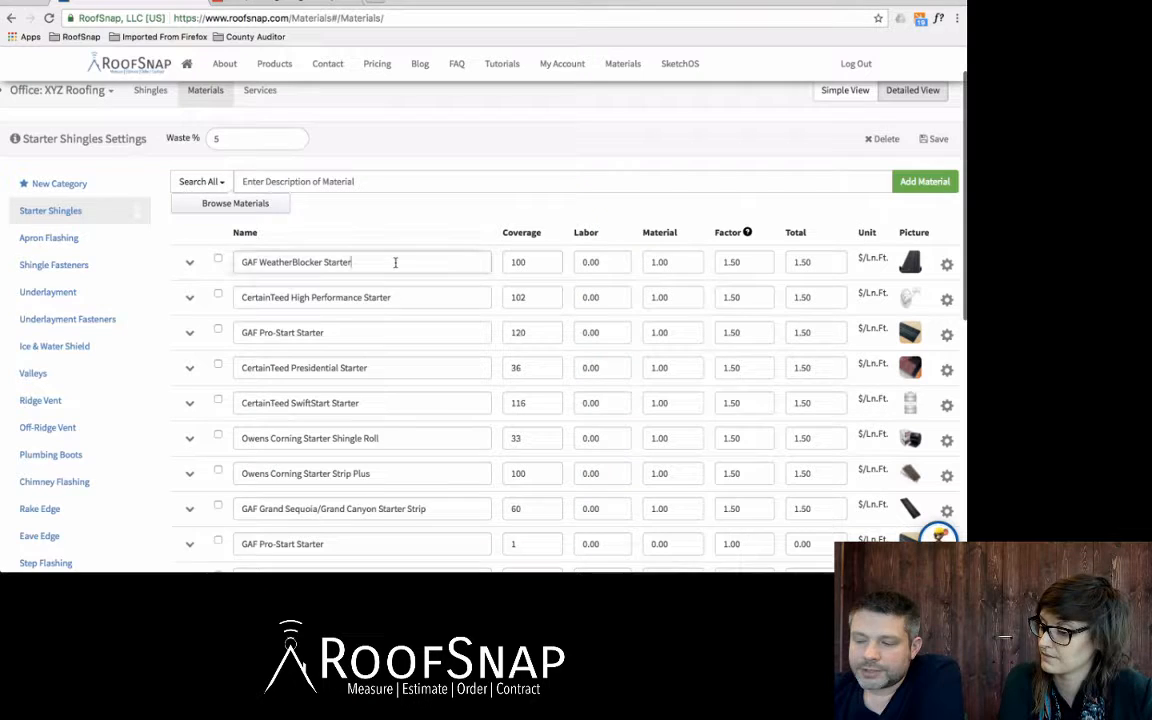
click(535, 261)
click(606, 263)
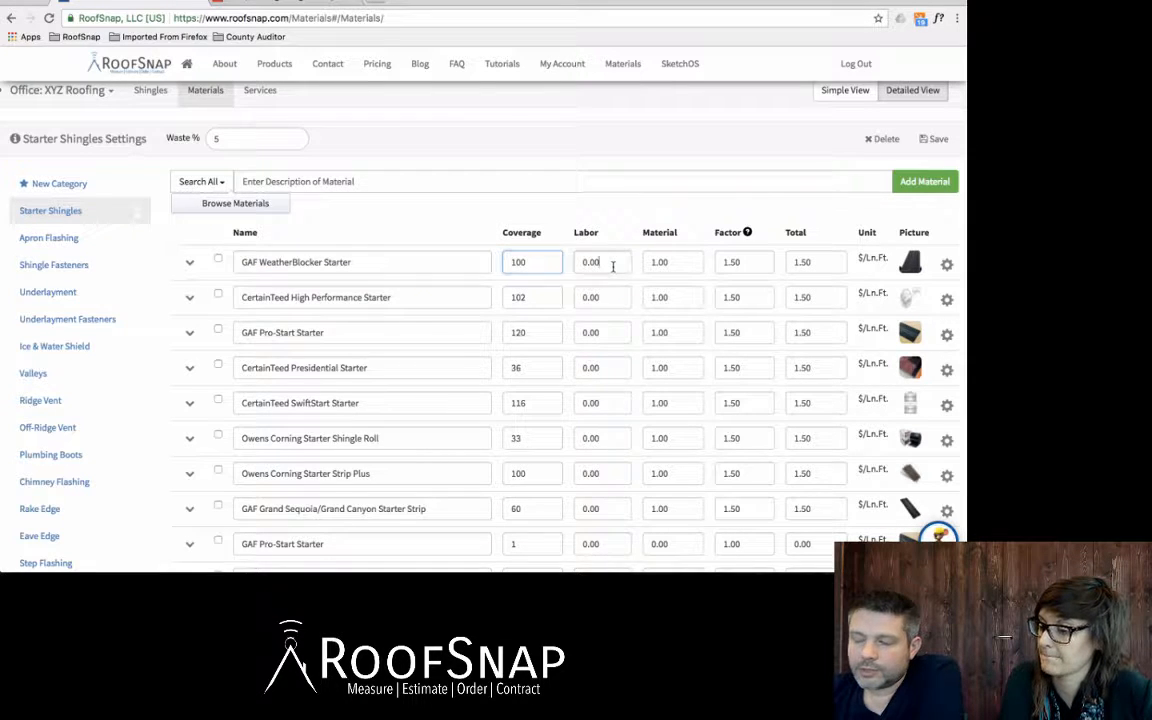
click(690, 264)
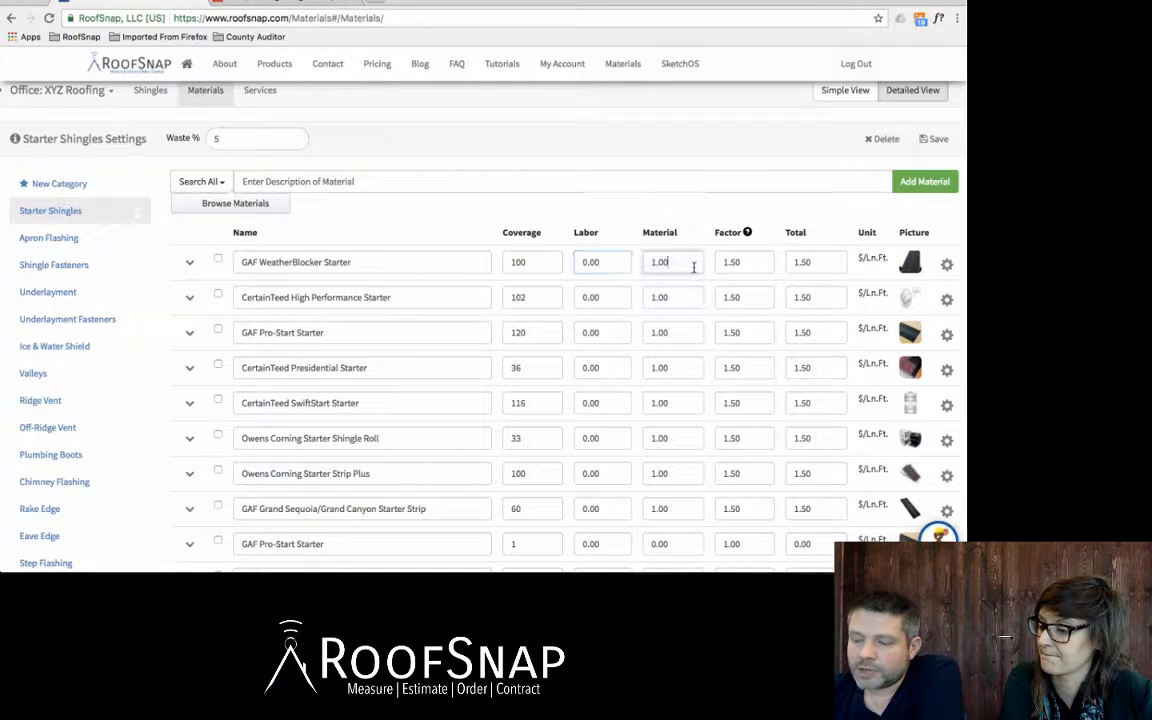
click(753, 262)
click(821, 262)
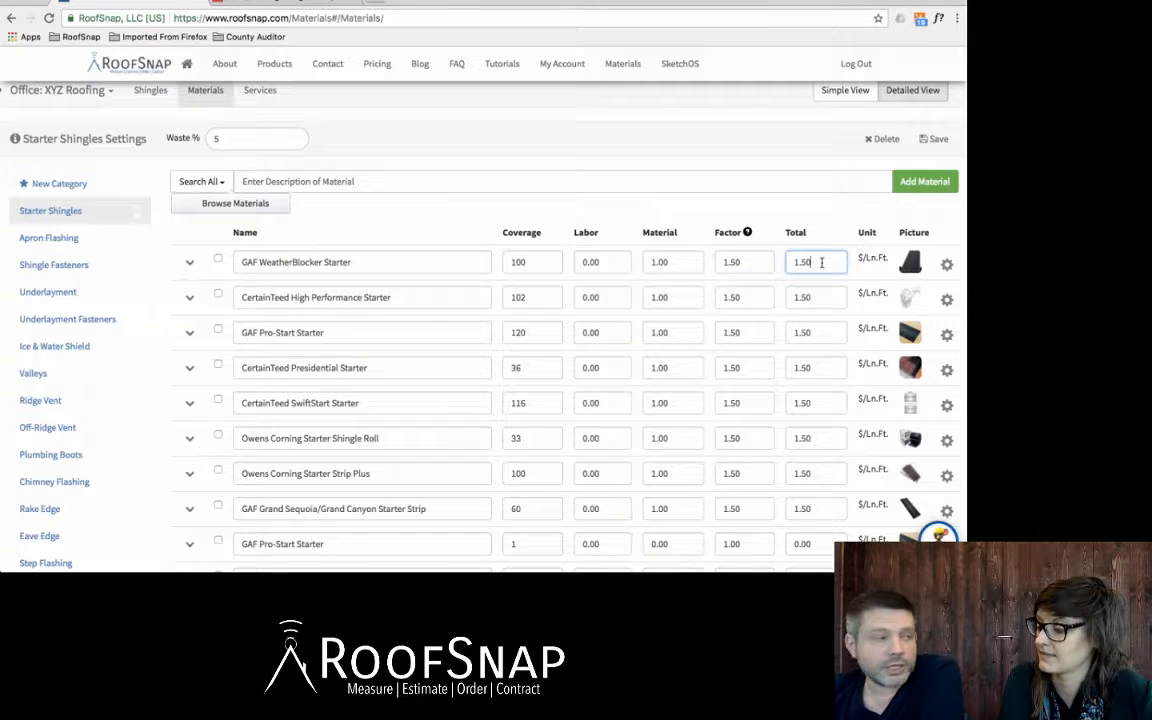
click(535, 262)
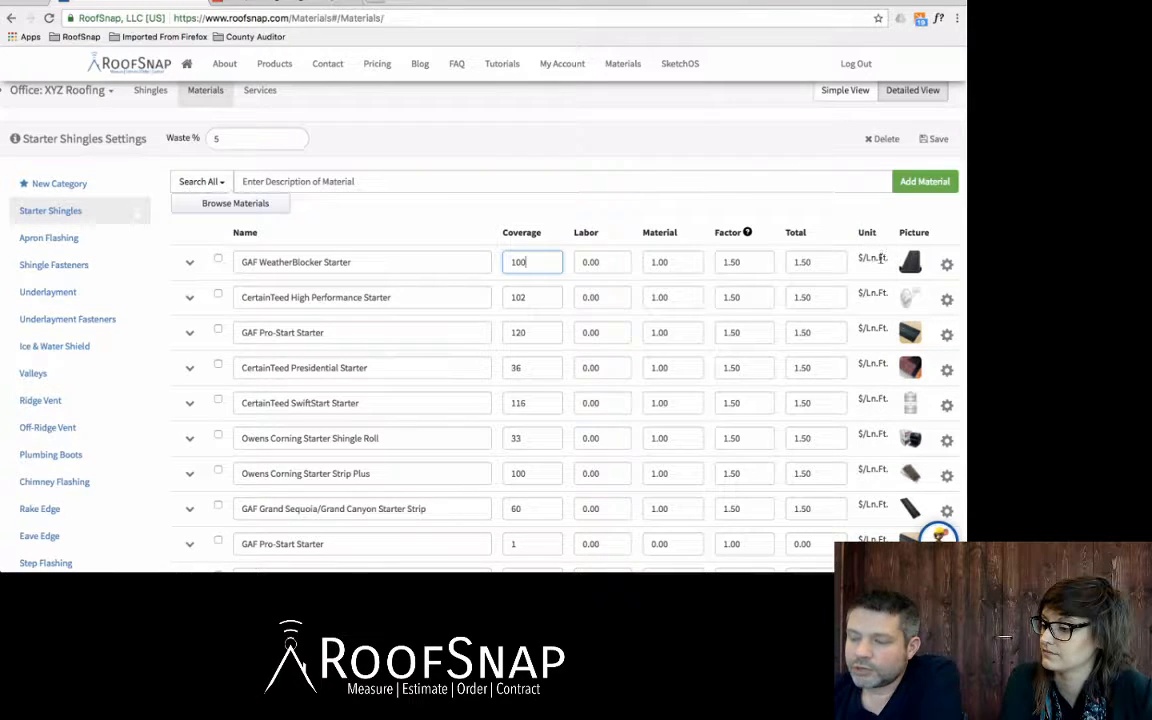
click(884, 257)
drag(882, 258, 859, 261)
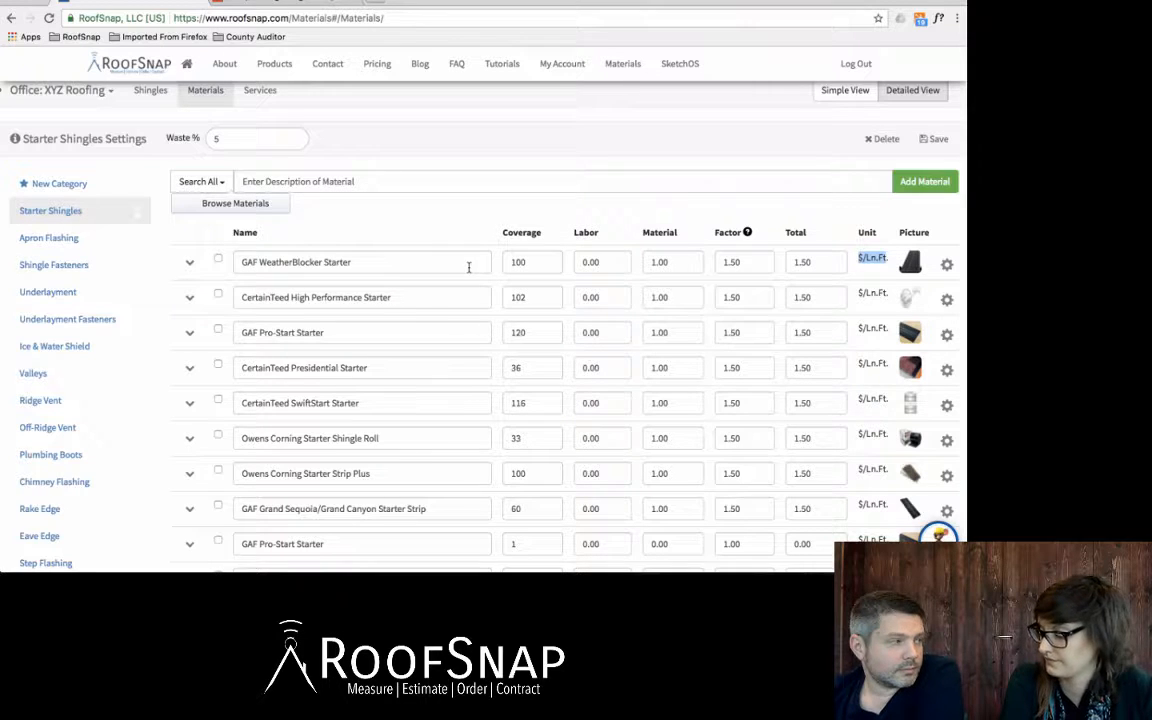
drag(537, 262, 515, 262)
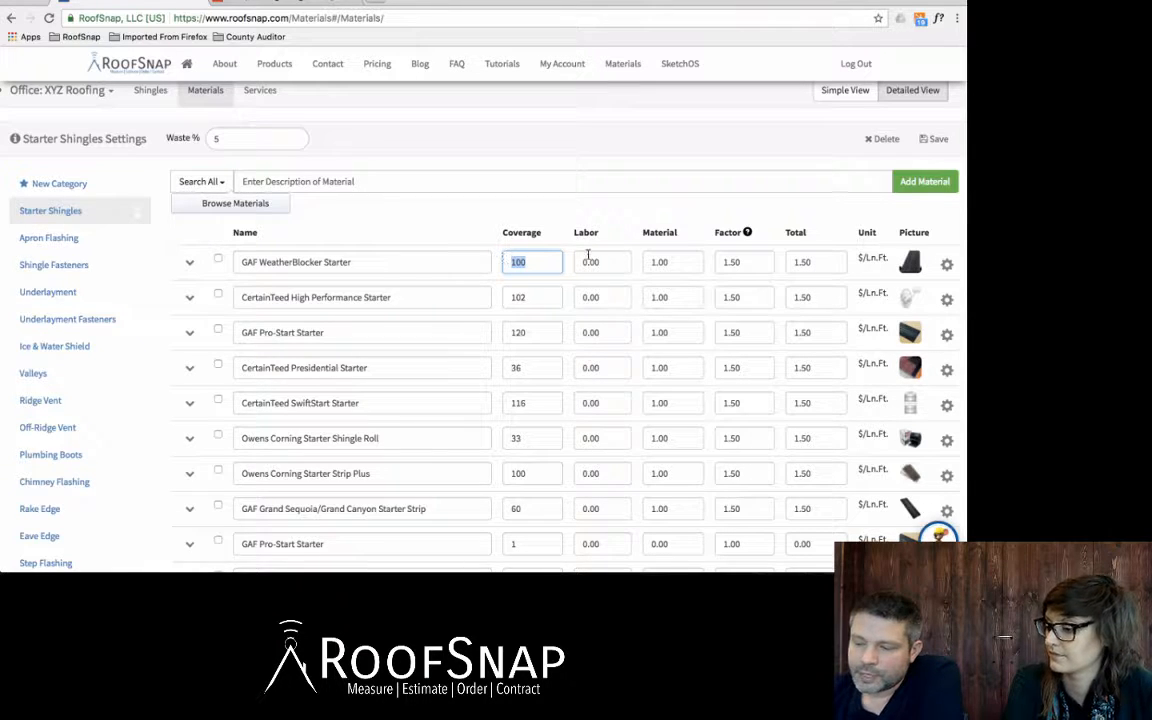
Set the GAF WeatherBlocker Starter's material cost to .30 and its labor cost to 0.17.
drag(676, 262, 648, 262)
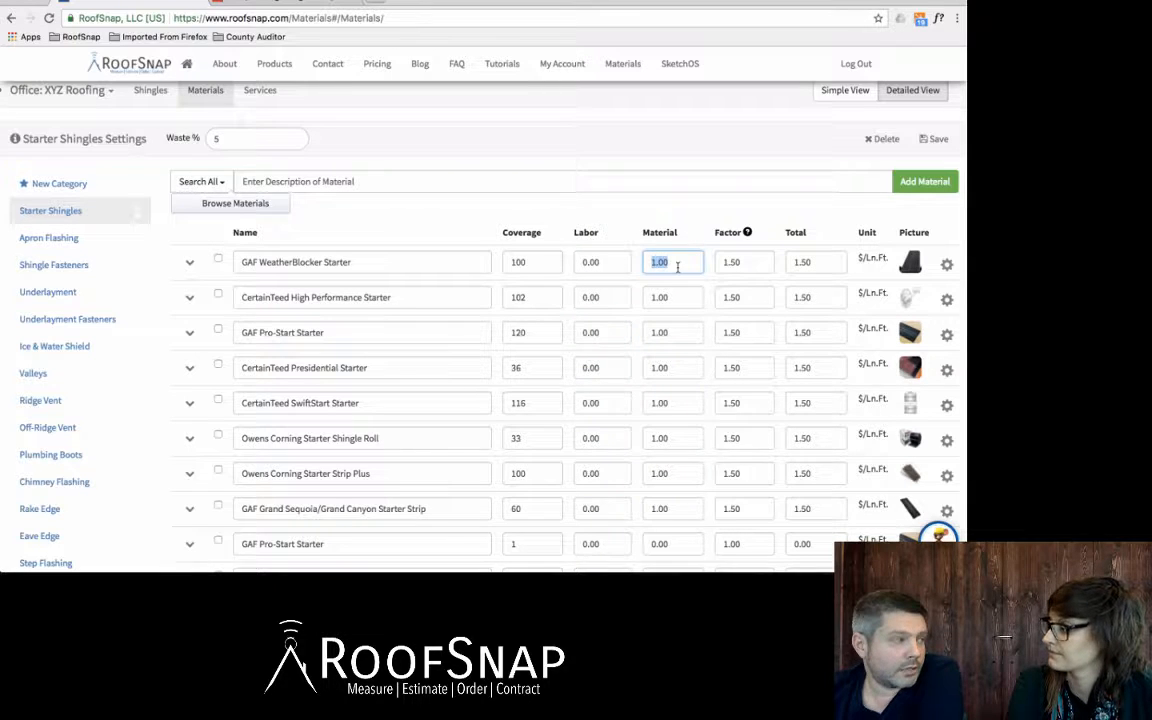
key(BackSpace)
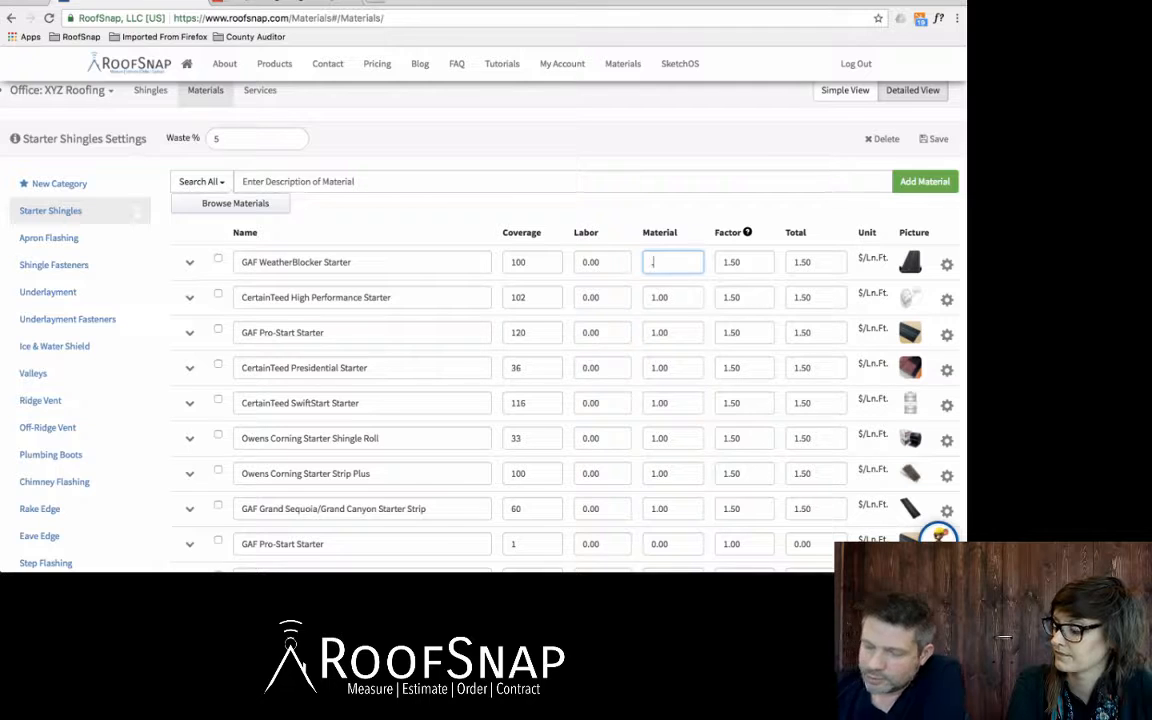
text(.30)
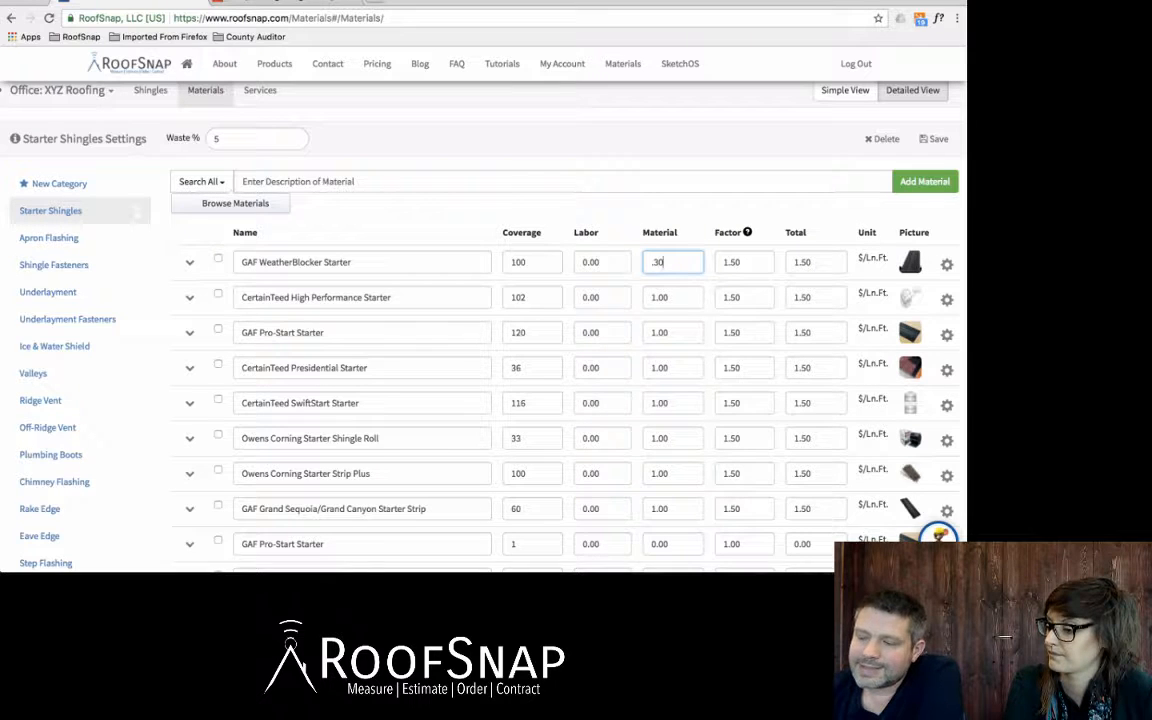
click(606, 263)
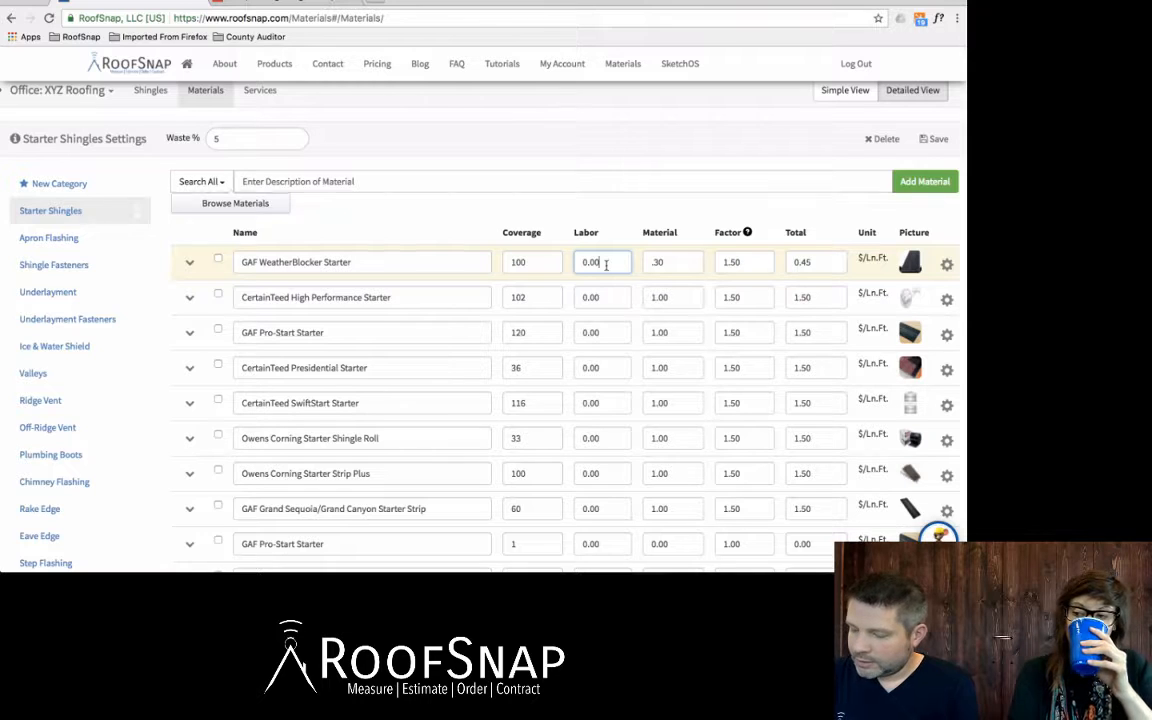
key(BackSpace)
key(BackSpace)
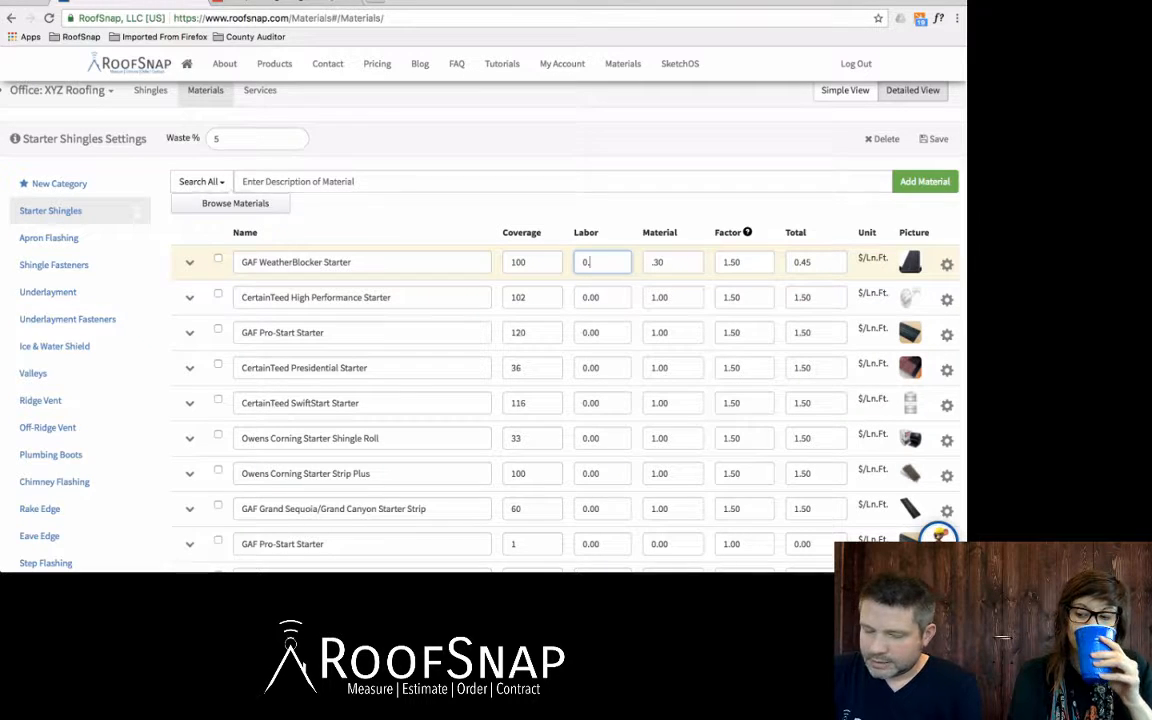
text(17)
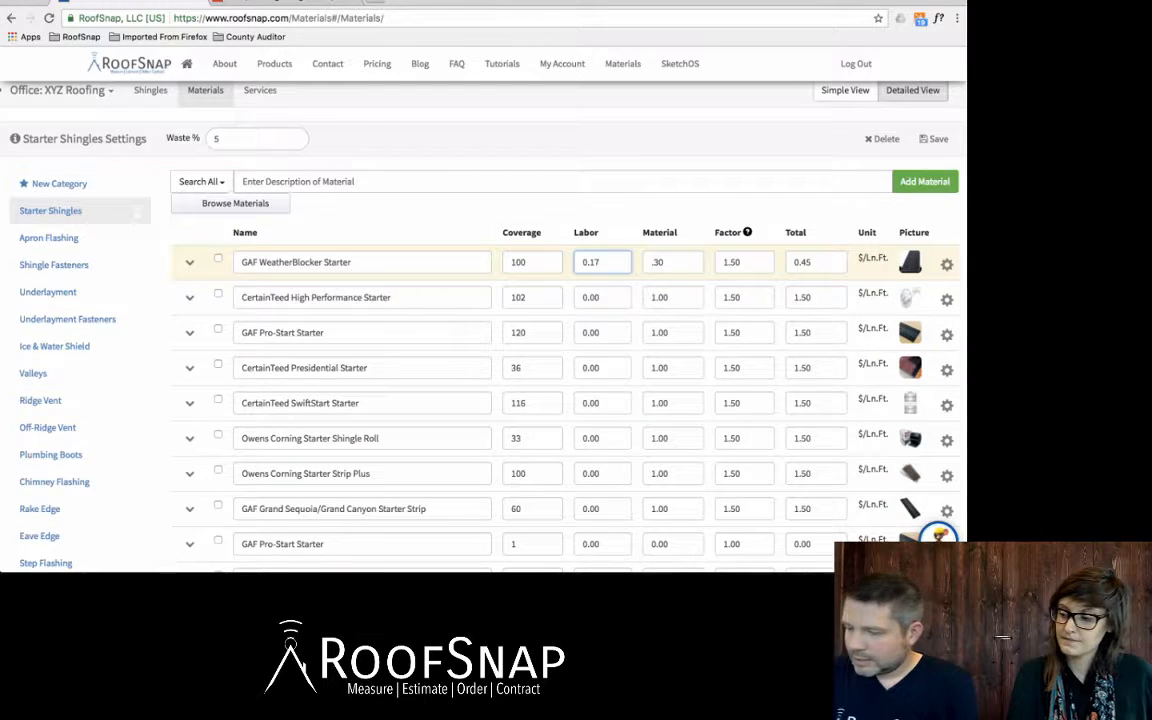
Review the factor help table for the markup factors matching the 25% and 35% desired margins.
click(754, 265)
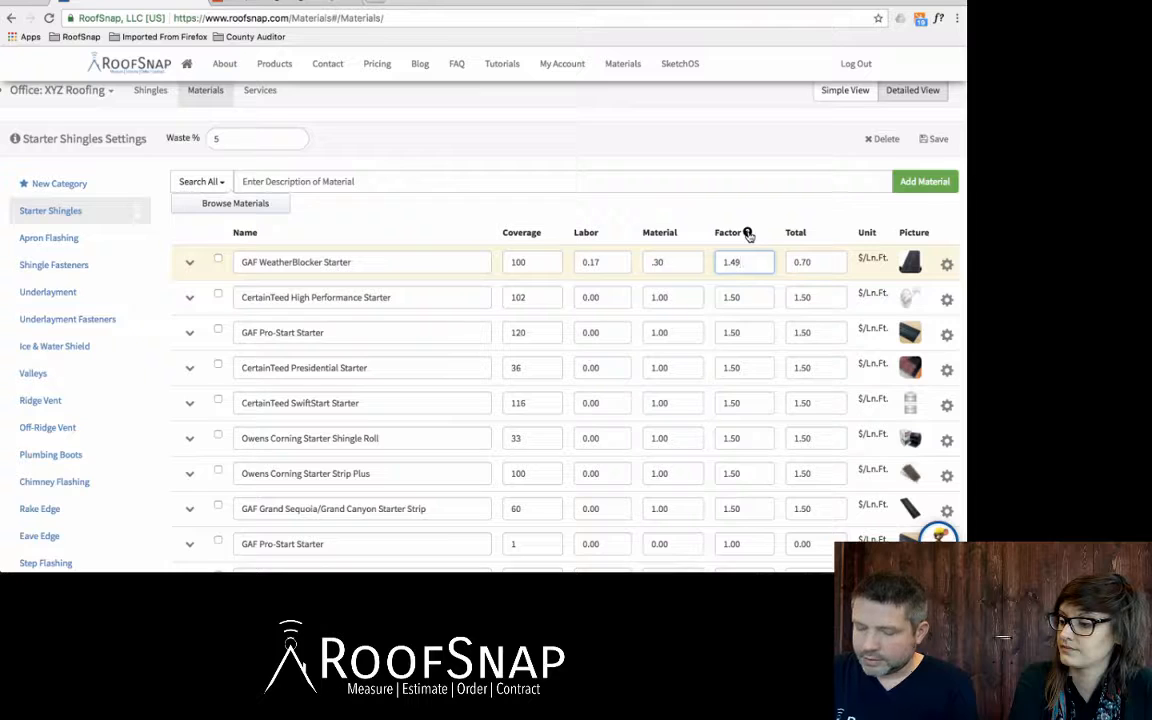
click(747, 233)
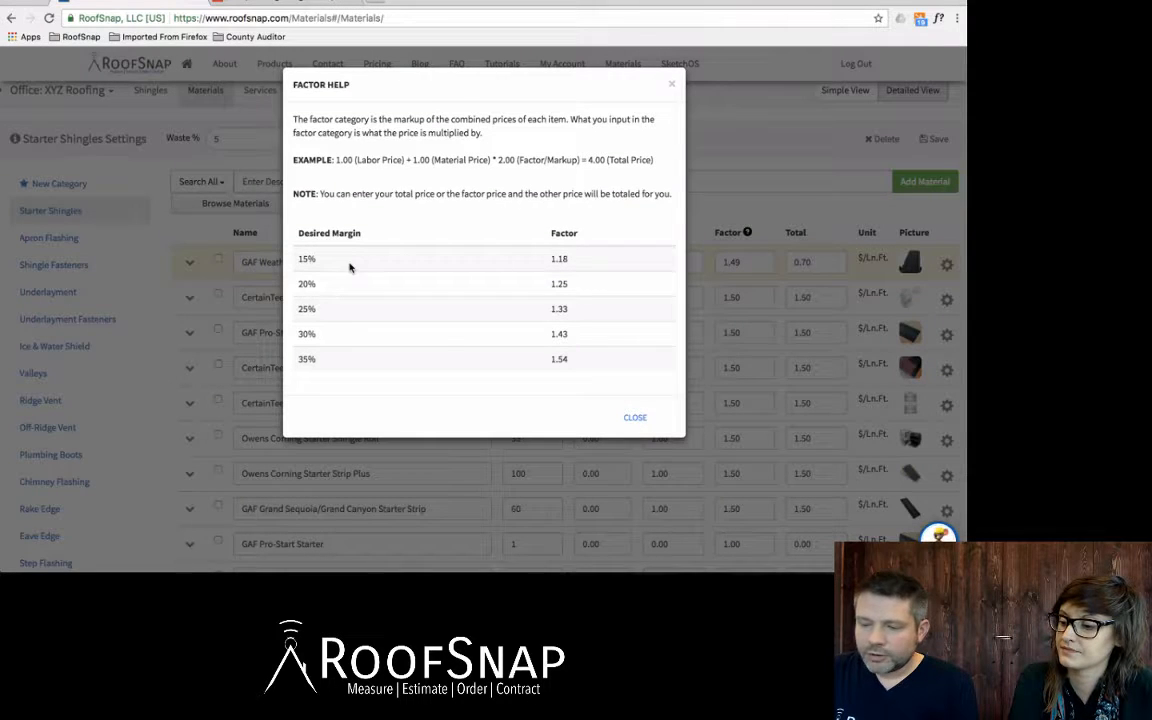
drag(327, 260, 298, 310)
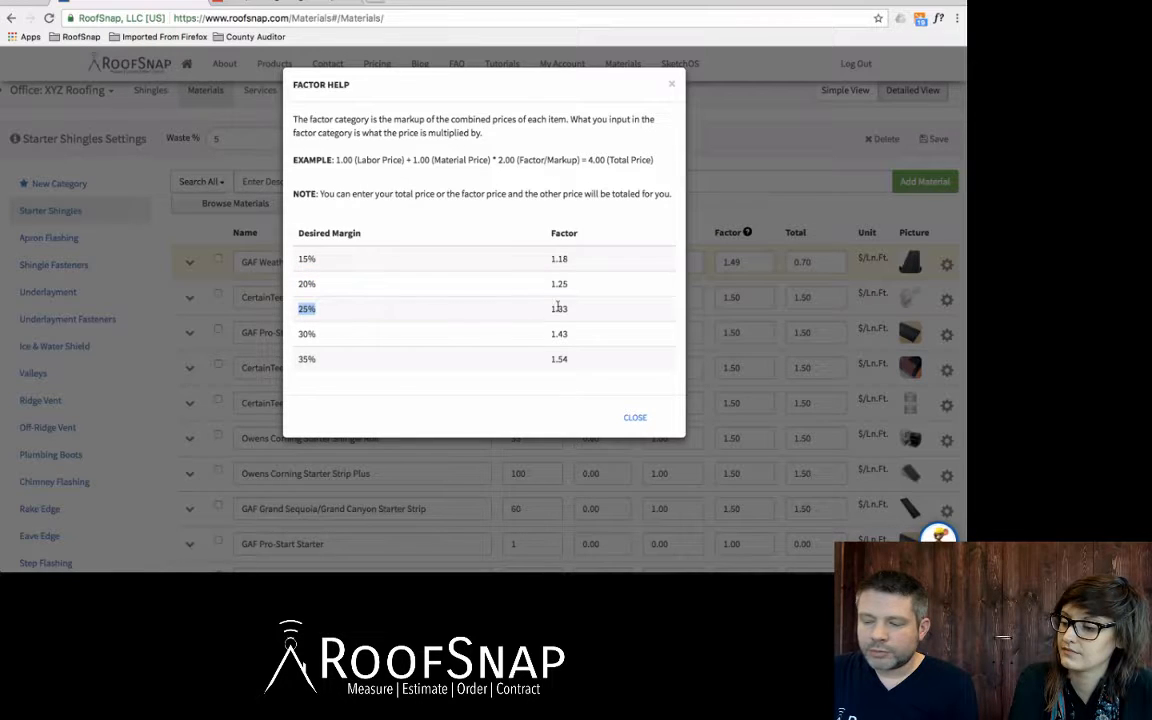
drag(577, 313, 549, 310)
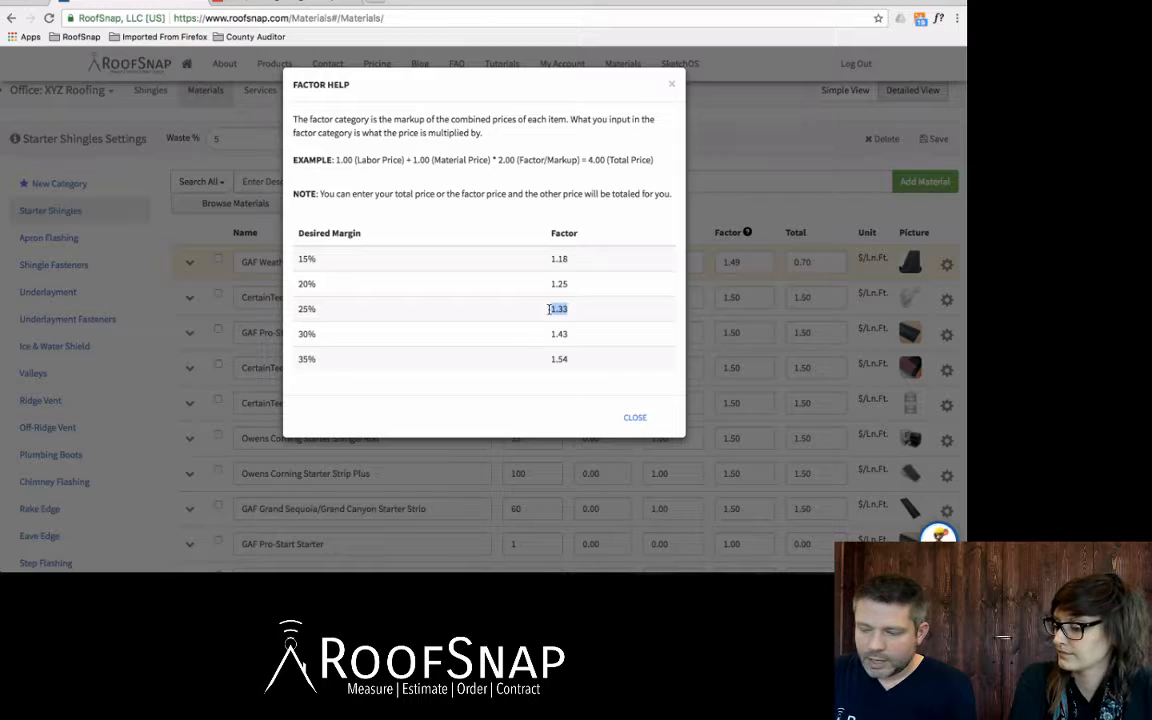
drag(576, 362, 551, 362)
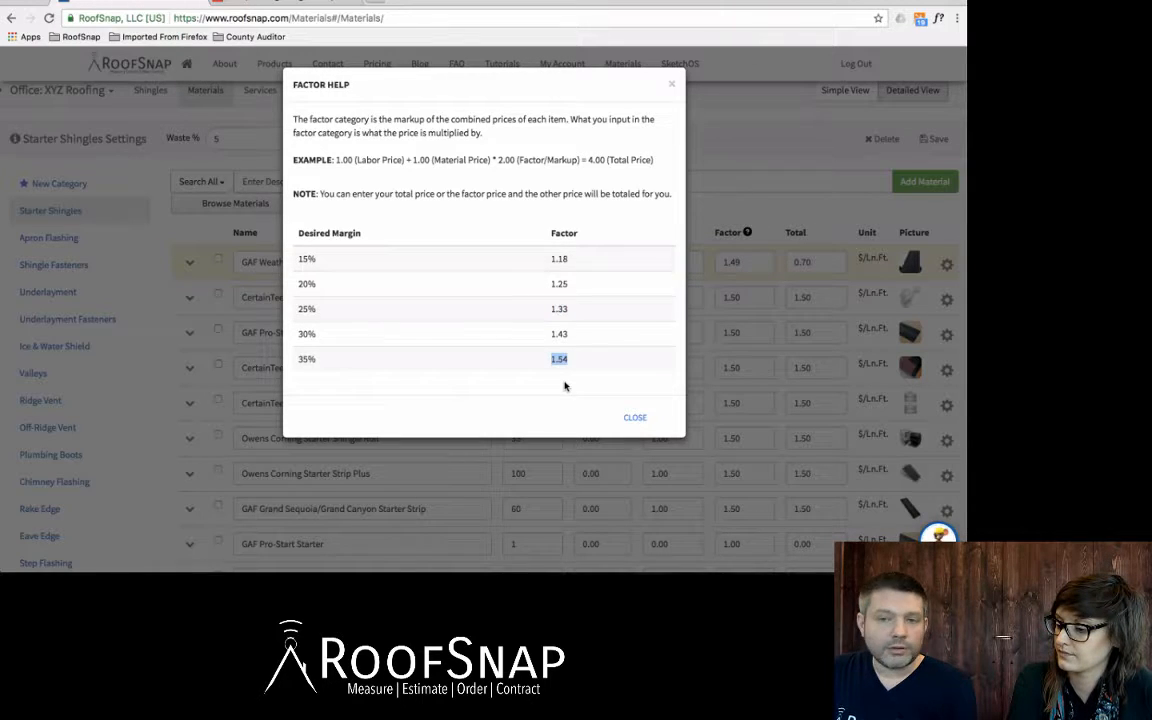
click(635, 417)
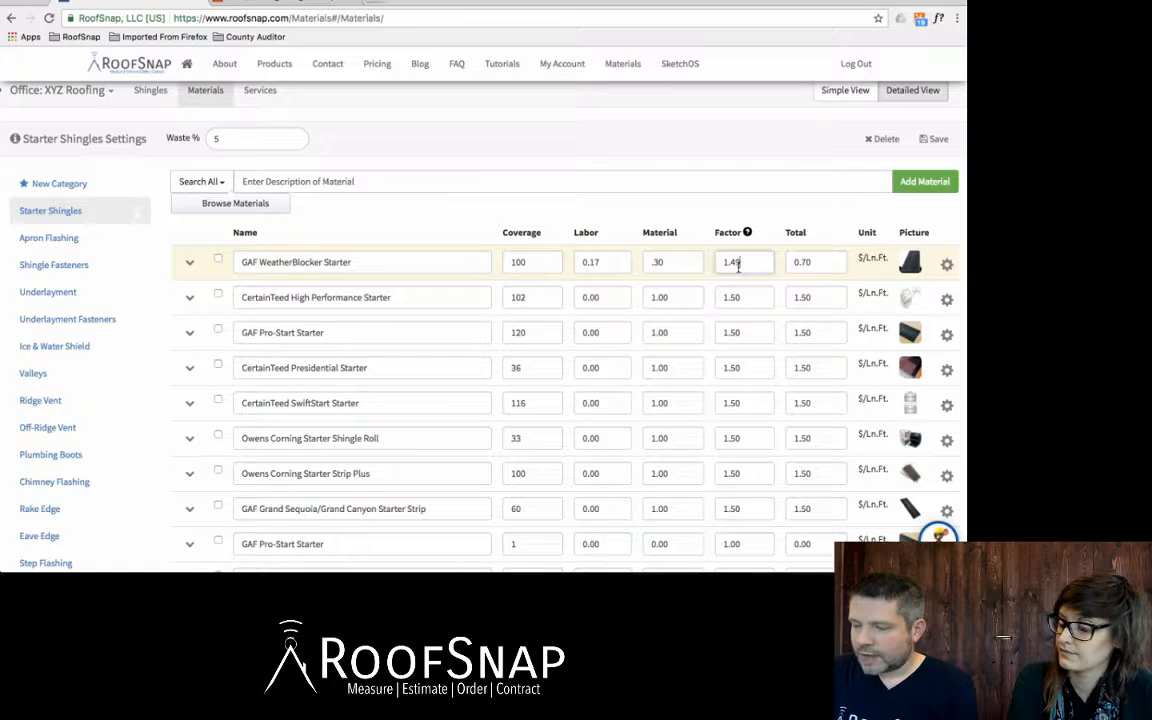
Set the GAF WeatherBlocker Starter's factor to 1.54 and update its total price.
double_click(728, 263)
text(1)
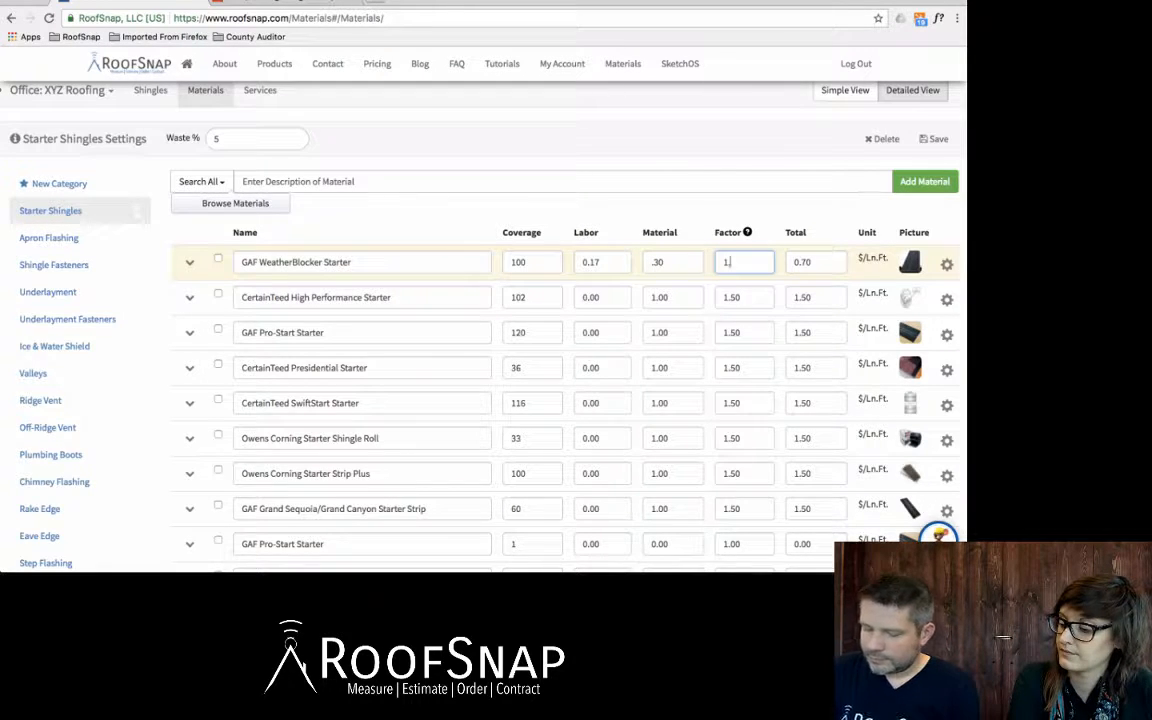
text(.54)
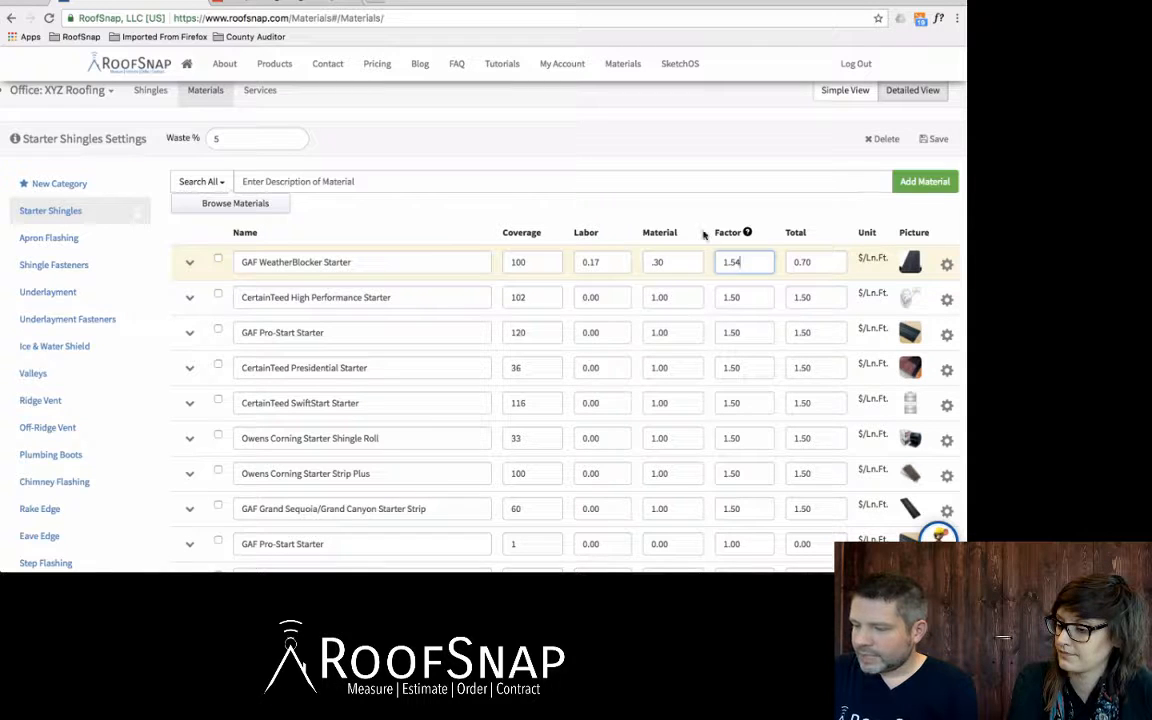
click(792, 228)
click(820, 262)
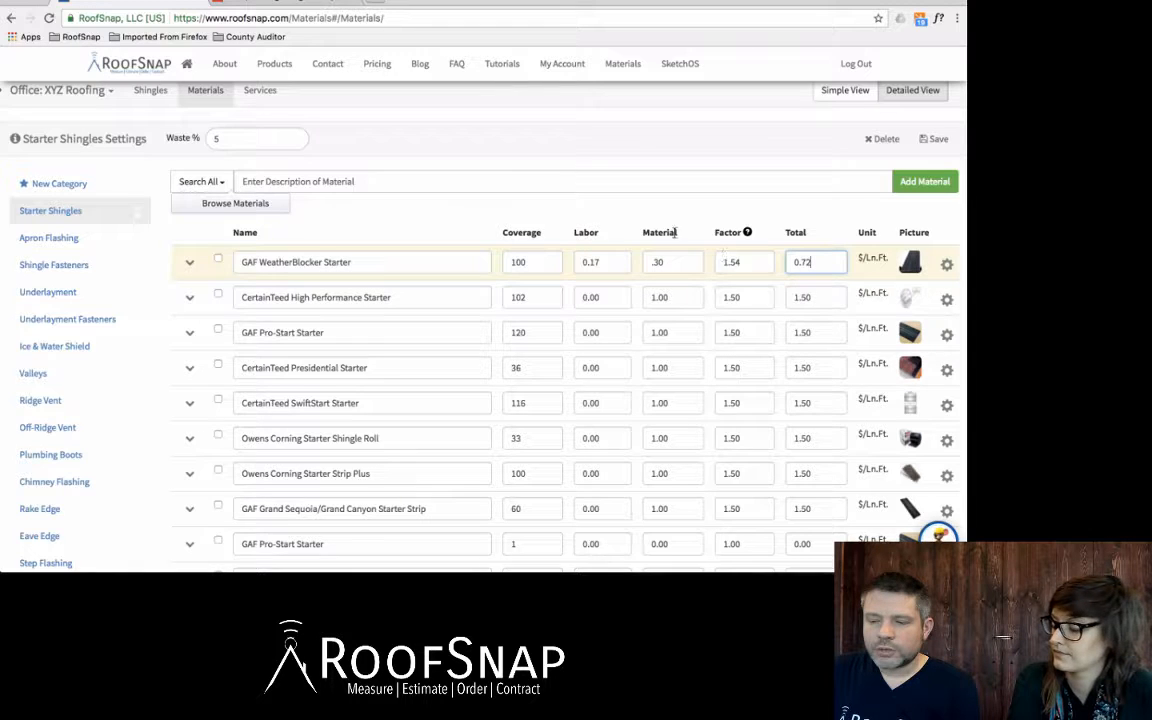
Open the Architectural Shingles category in the XYZ Roofing shingles catalog.
scroll(545, 170, up, 1)
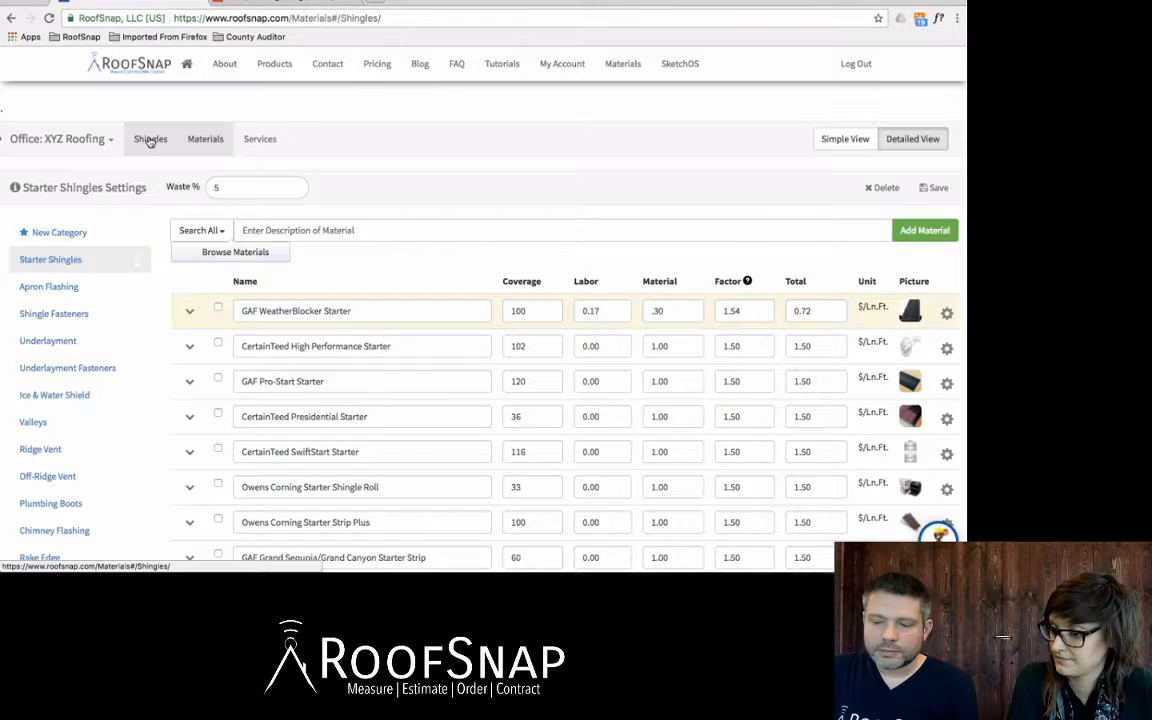
click(149, 141)
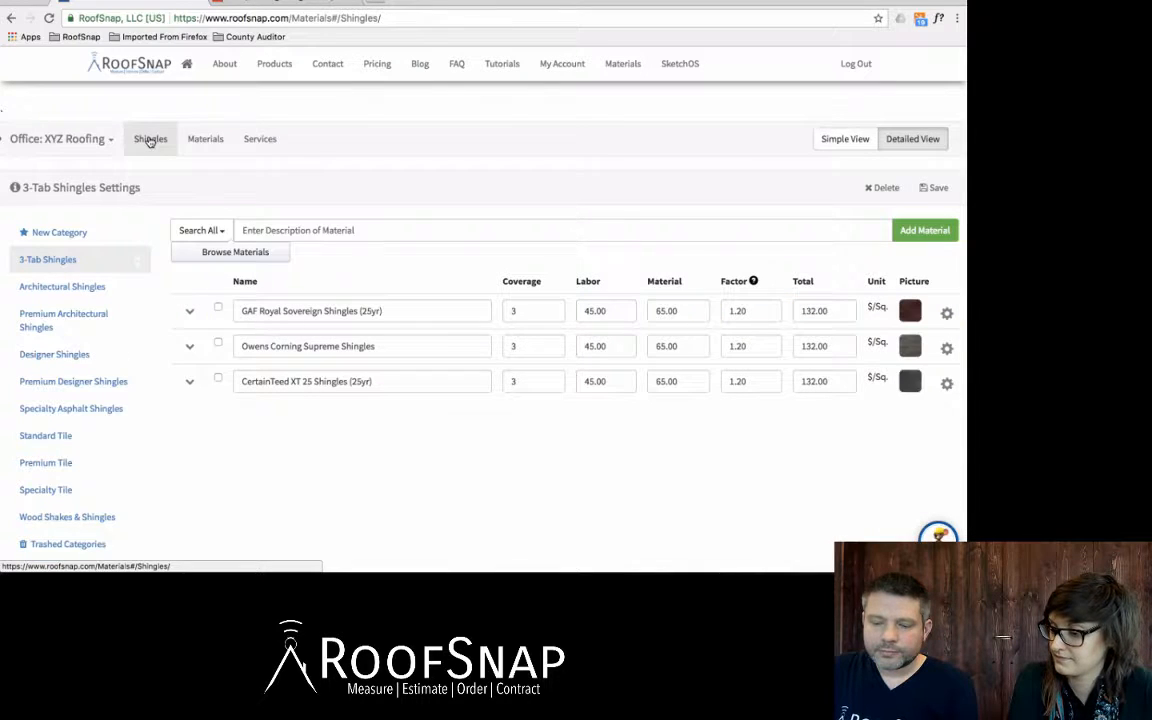
click(60, 290)
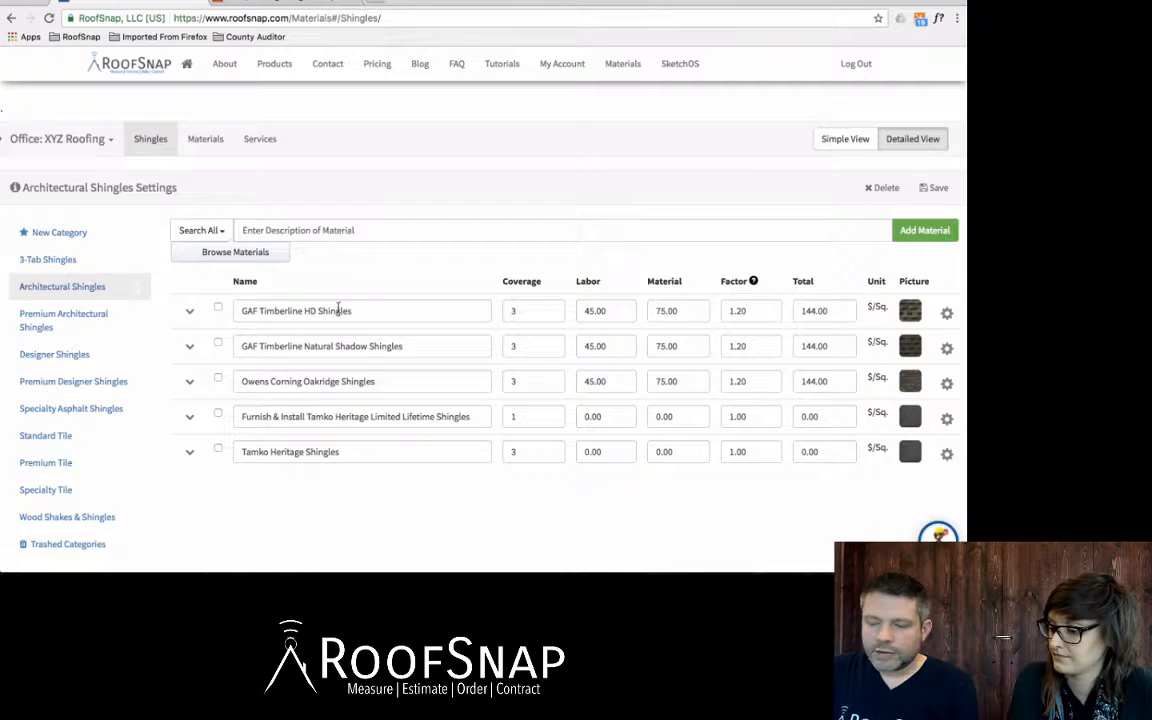
Review the coverage and material cost of the GAF Timberline HD Shingles.
click(370, 310)
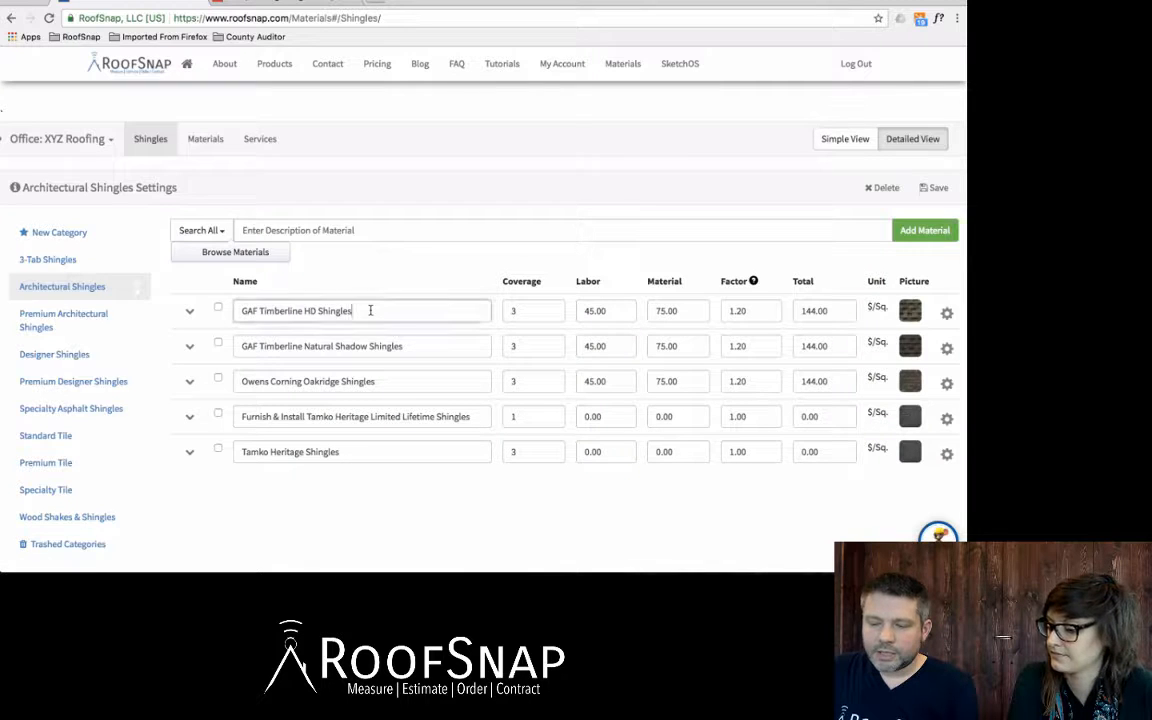
click(535, 311)
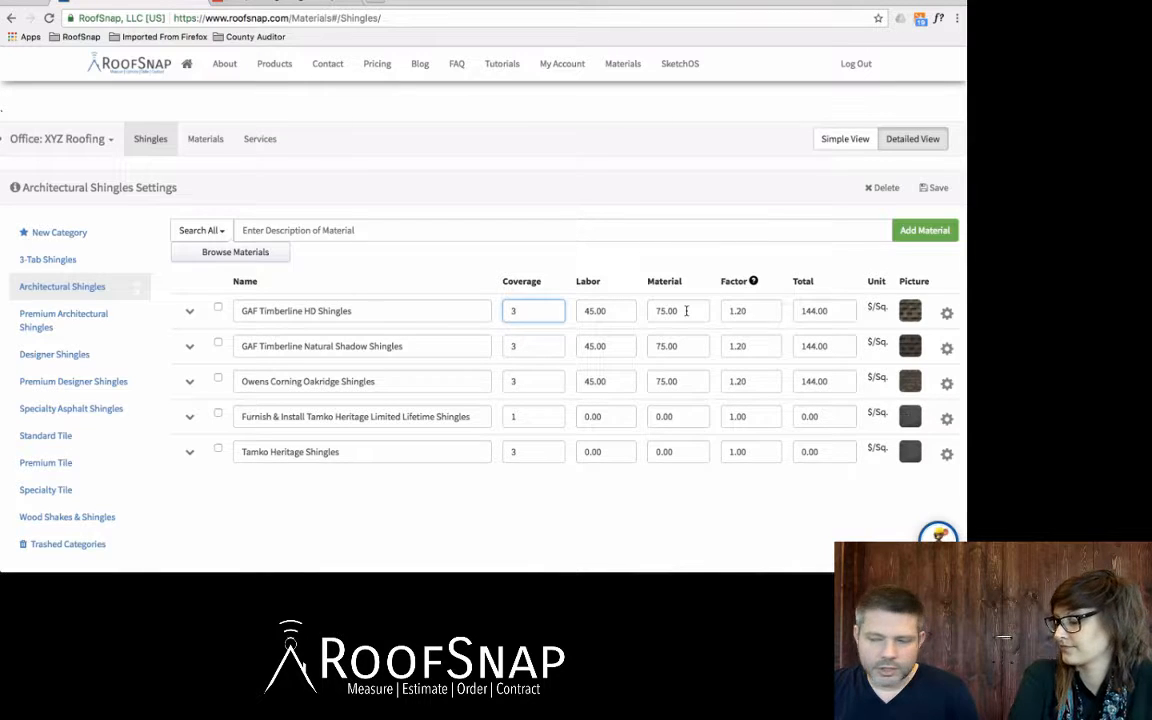
click(686, 311)
drag(686, 311, 649, 311)
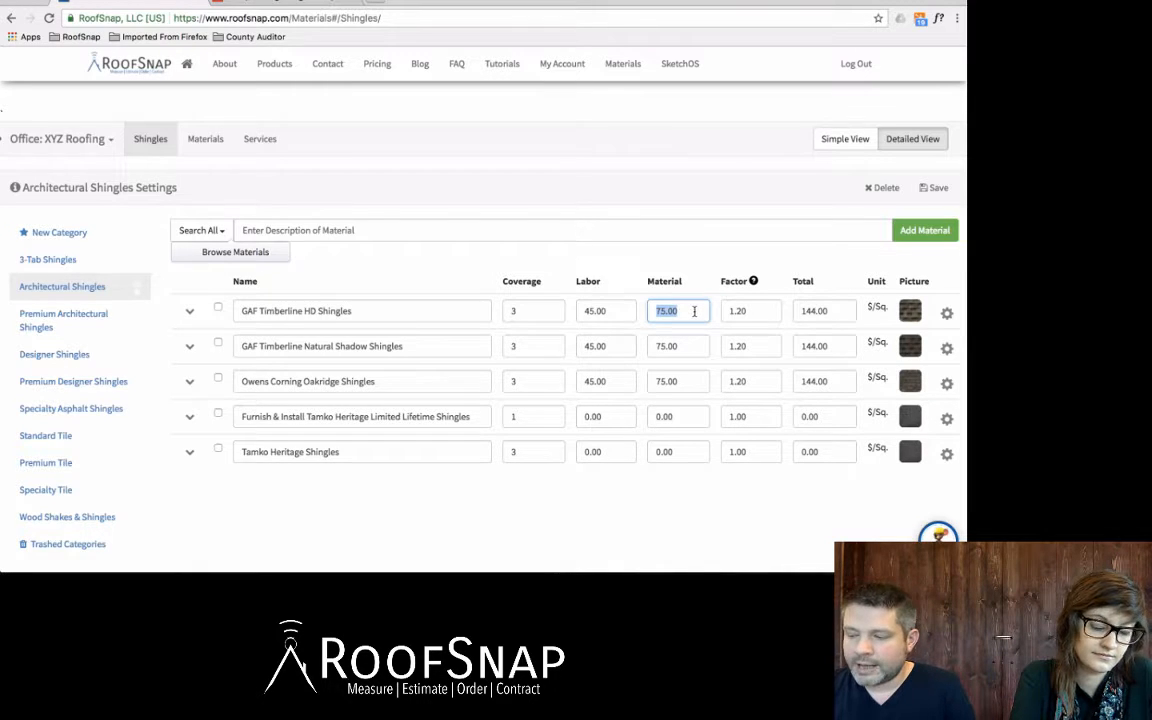
click(692, 311)
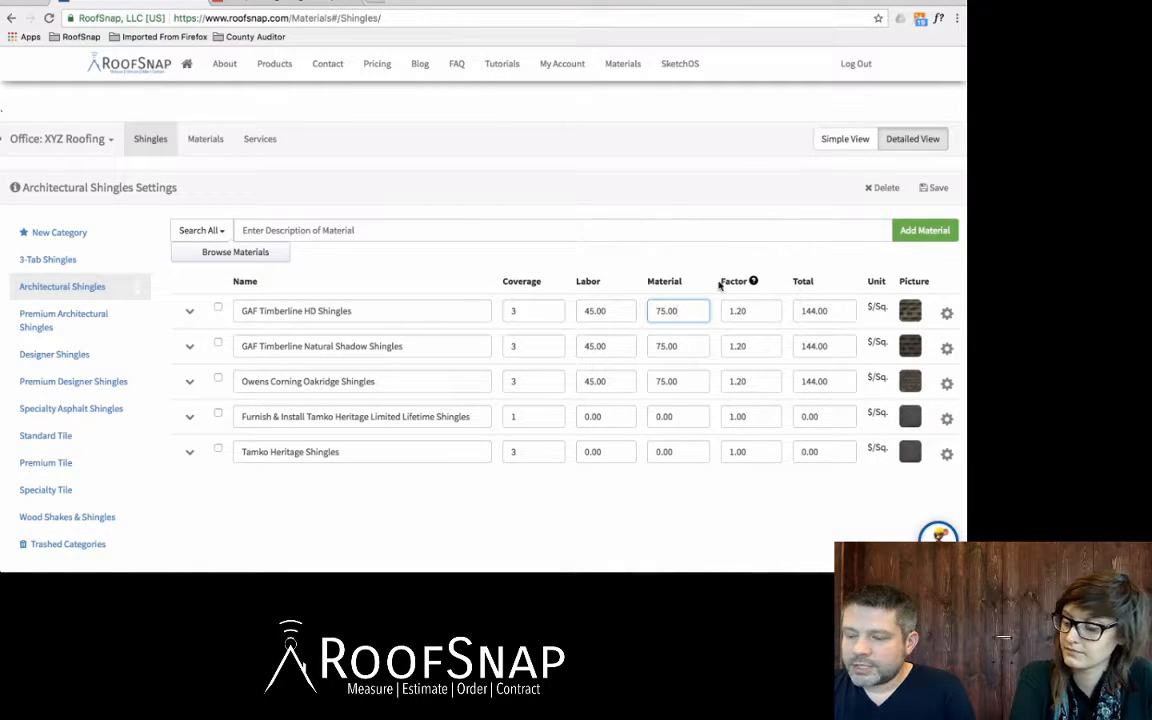
Set the GAF Timberline HD Shingles' labor cost to 50.00.
click(605, 313)
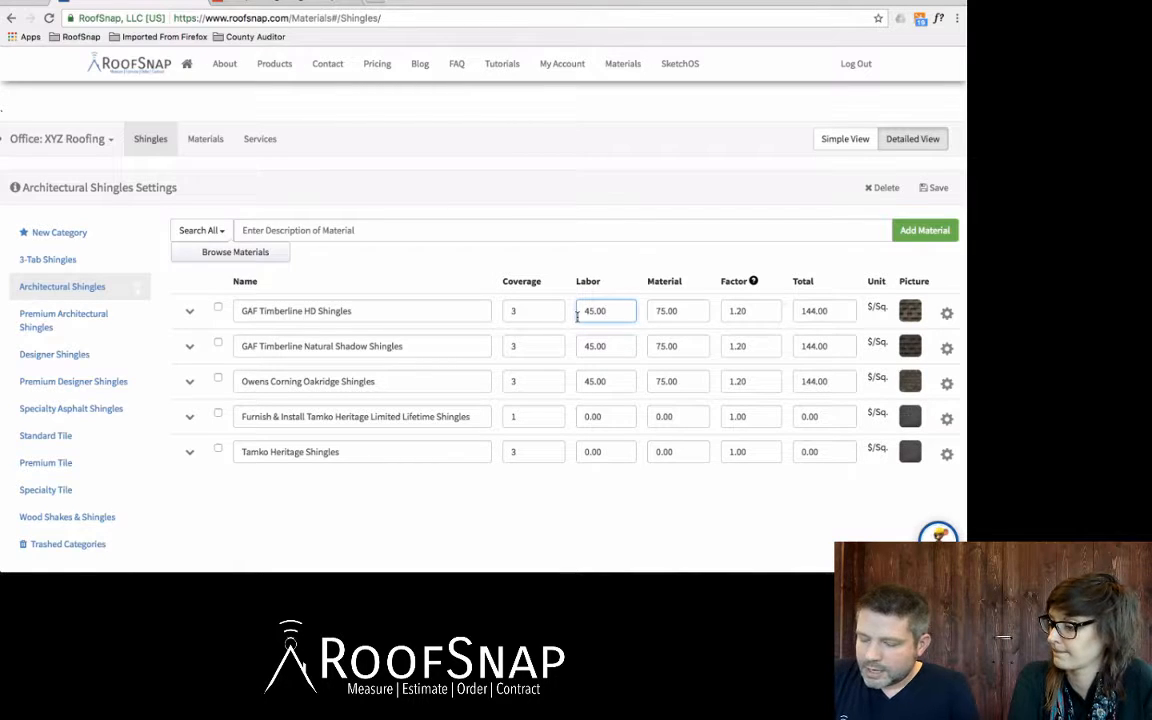
text(50)
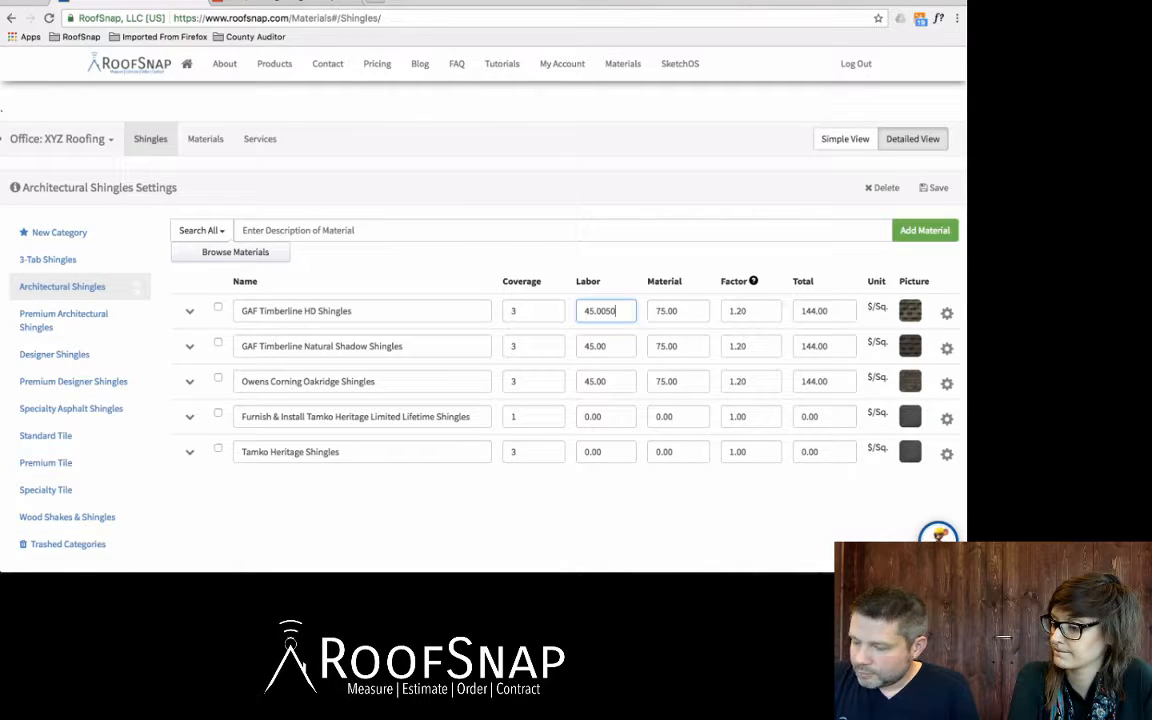
key(BackSpace)
key(BackSpace)
key(BackSpace)
key(BackSpace)
key(BackSpace)
key(BackSpace)
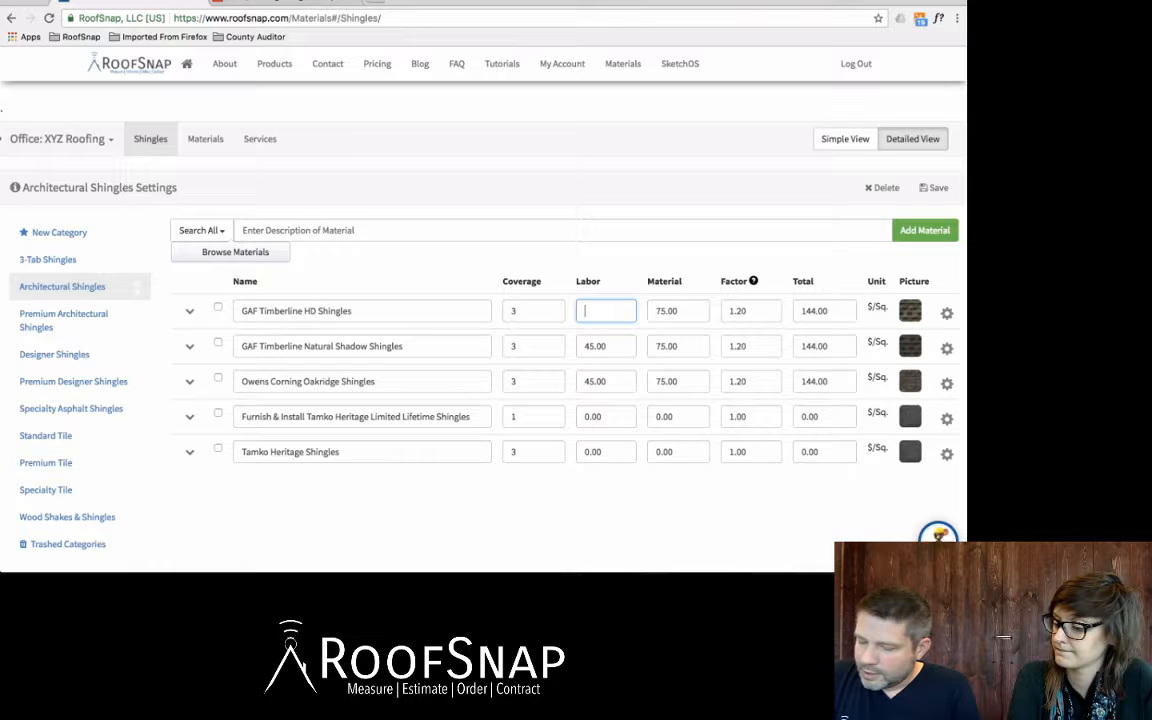
text(50)
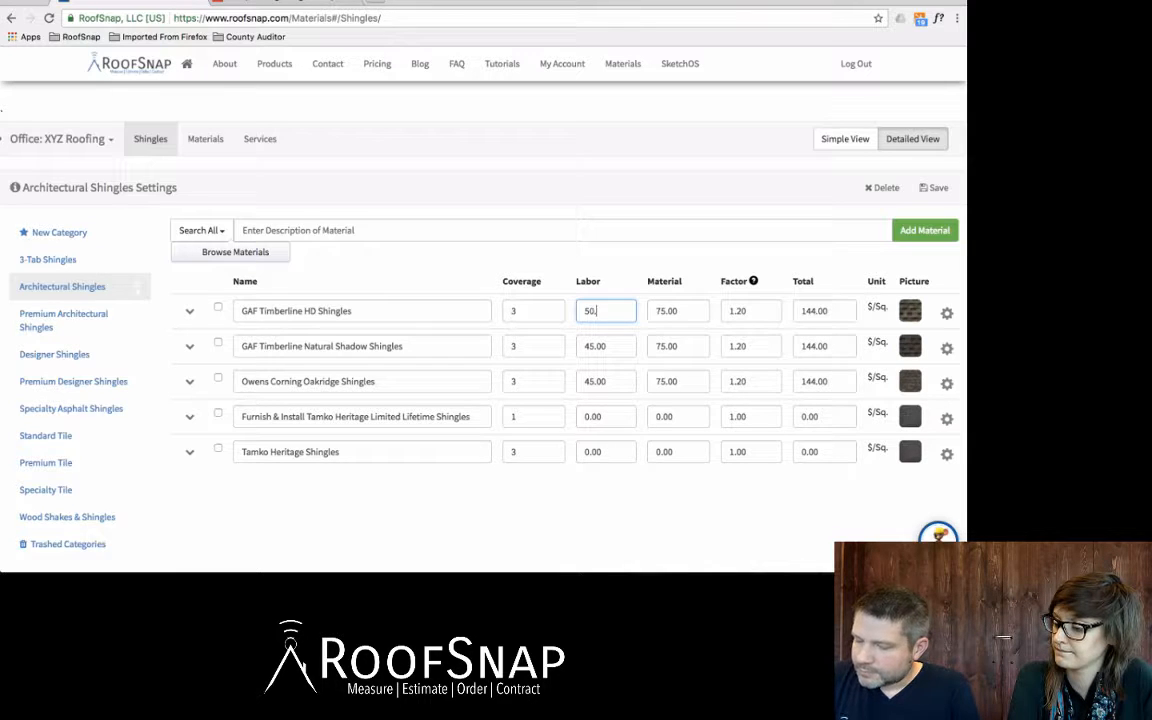
text(.00)
click(670, 312)
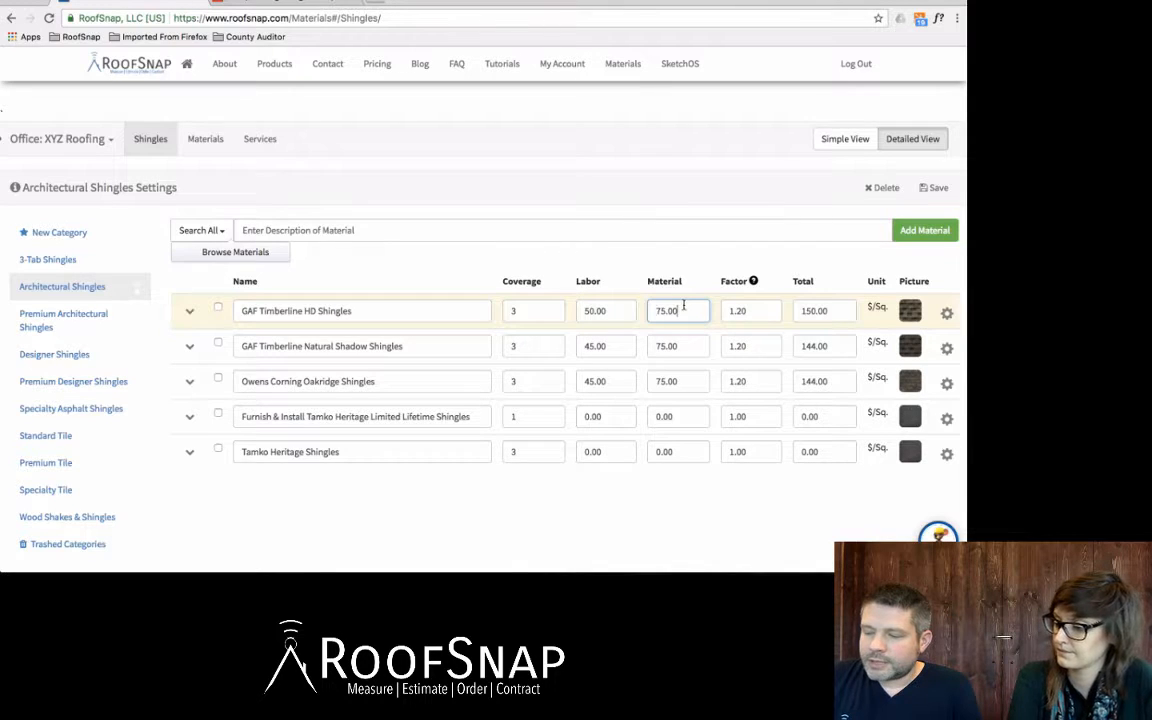
Set the GAF Timberline HD Shingles' factor to 1.54 and update the total price.
click(749, 312)
drag(749, 312, 714, 312)
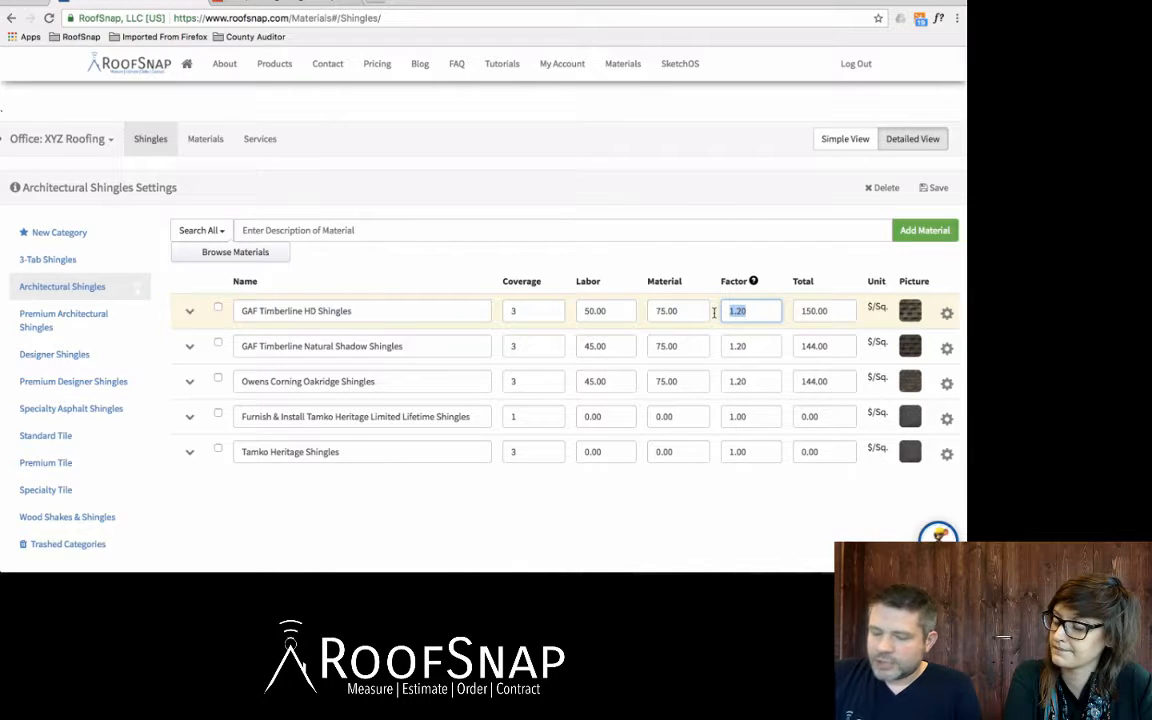
text(1)
text(.54)
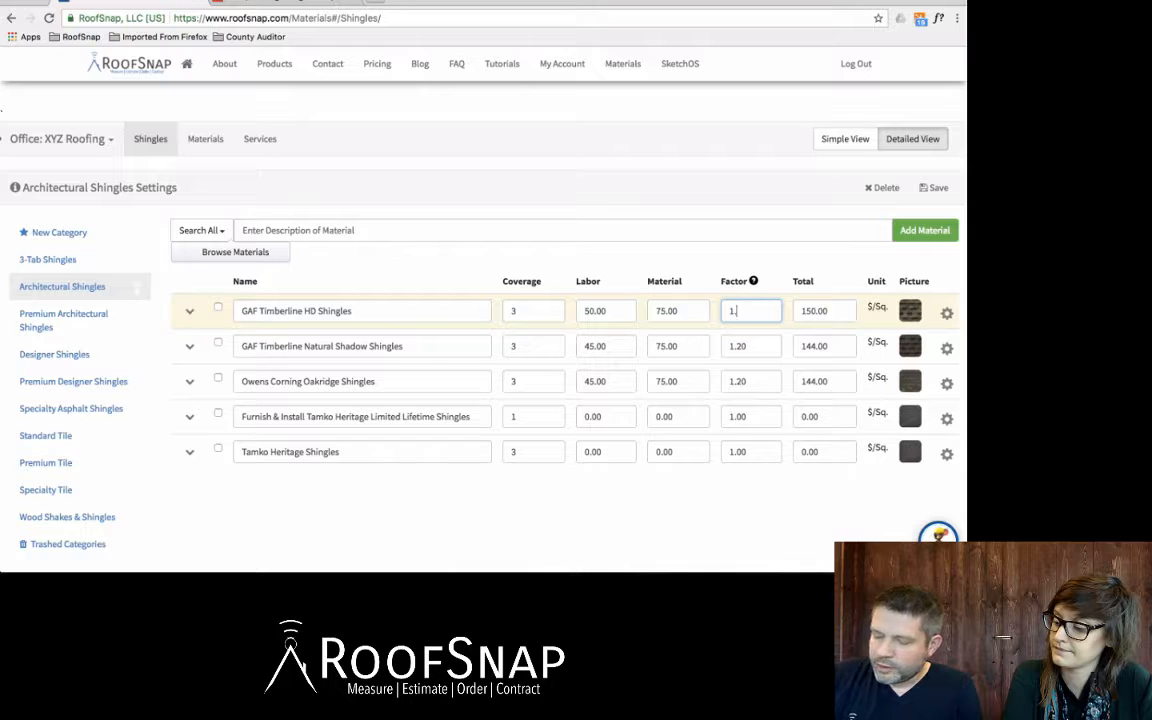
click(684, 253)
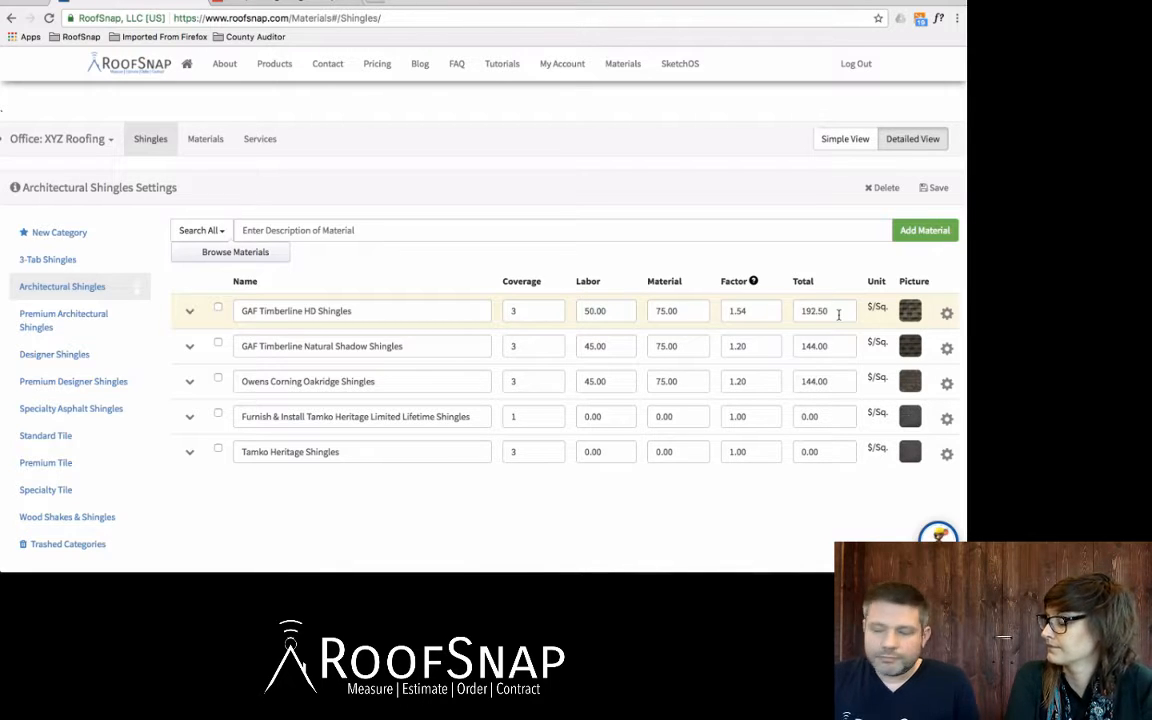
Set the GAF Timberline HD Shingles' total price to 200 and check the resulting factor against the material cost.
drag(838, 312, 785, 316)
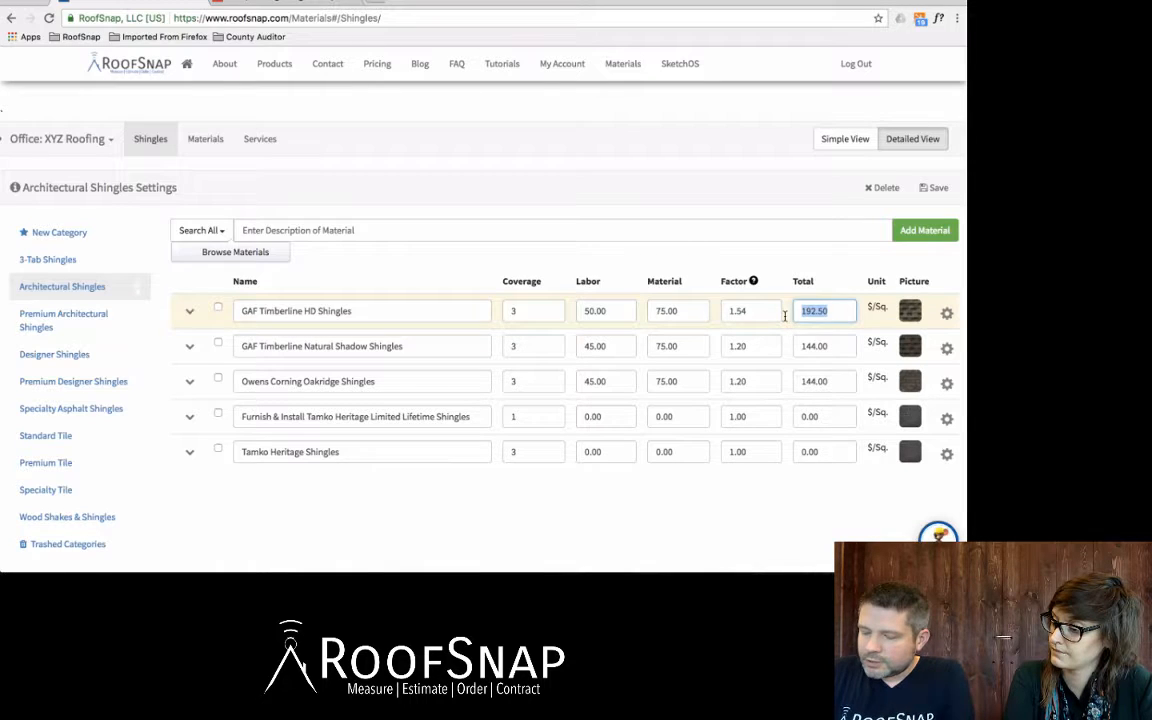
text(200)
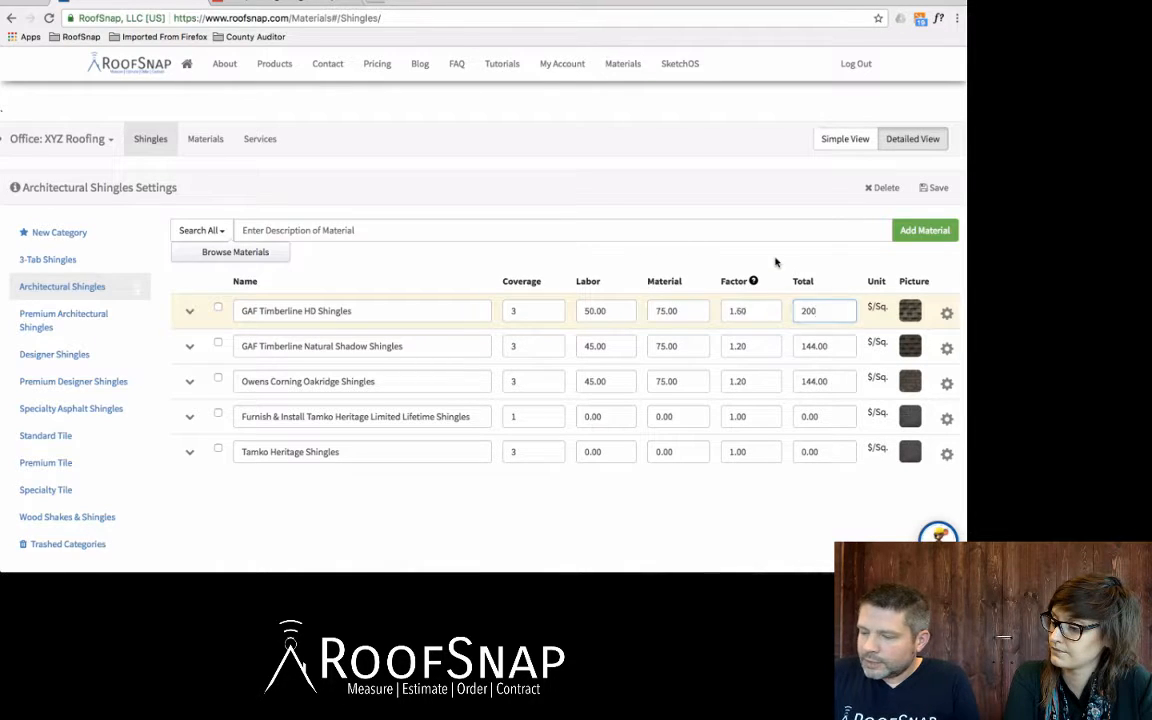
drag(752, 311, 728, 313)
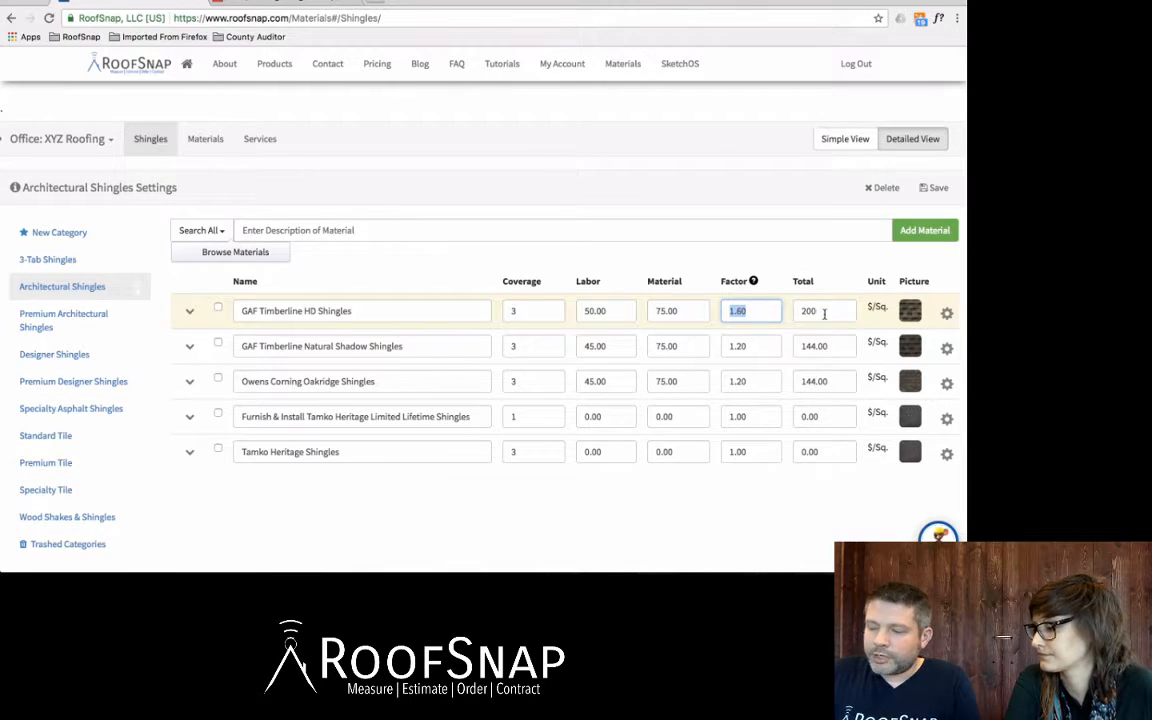
drag(807, 311, 789, 314)
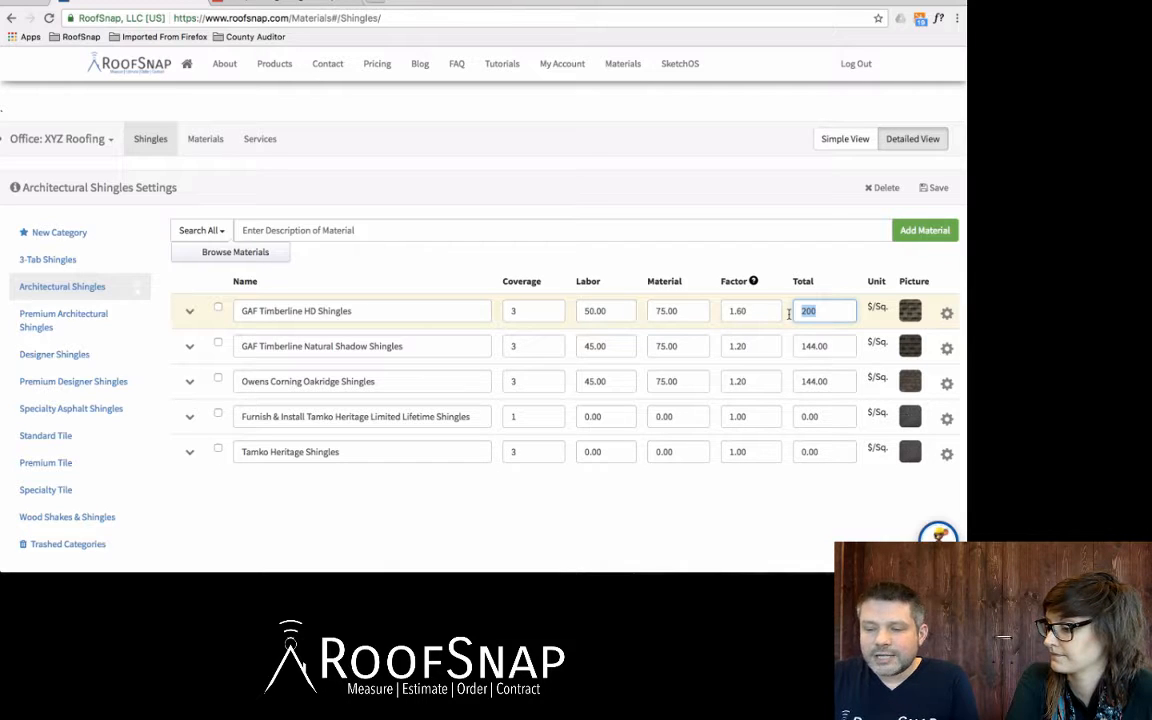
click(530, 314)
drag(684, 311, 655, 310)
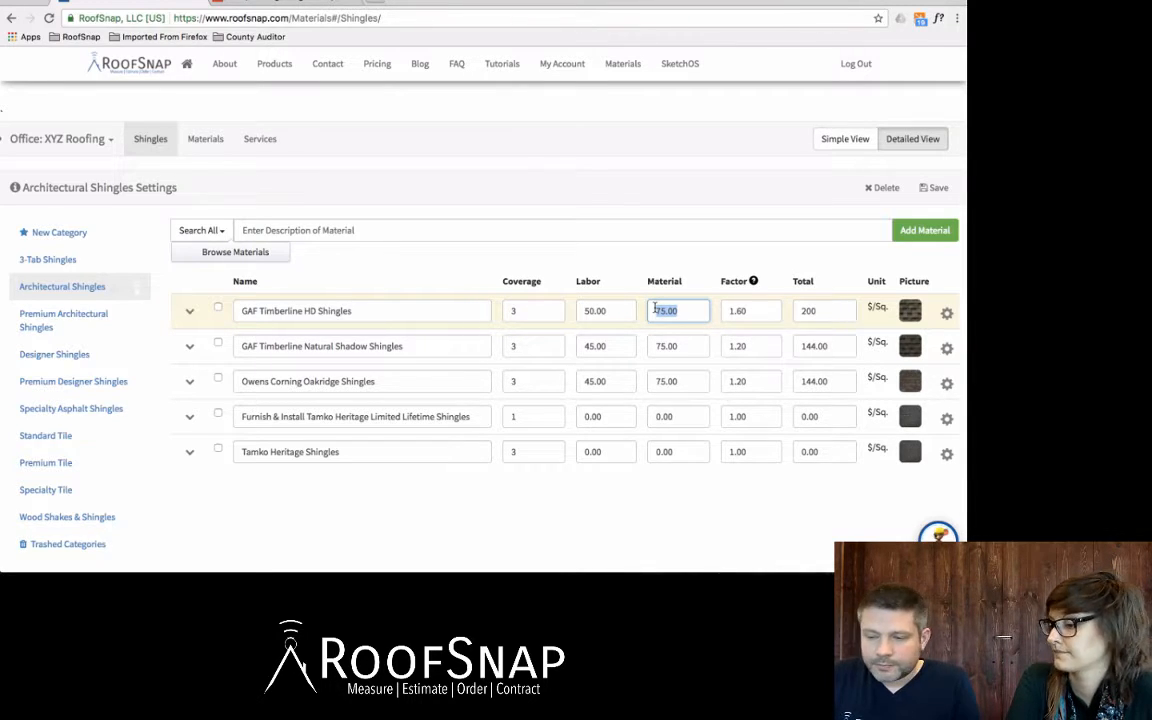
Open the Starter Shingles category in the materials catalog and review the GAF WeatherBlocker Starter's coverage and material cost.
click(216, 140)
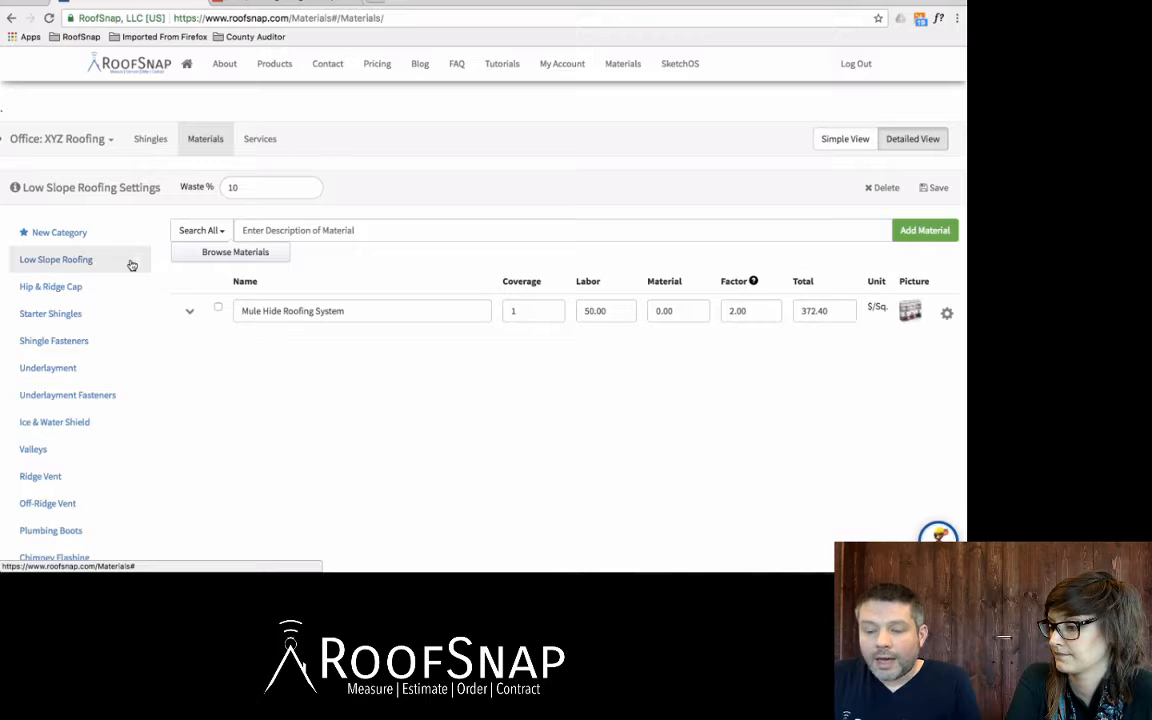
click(66, 315)
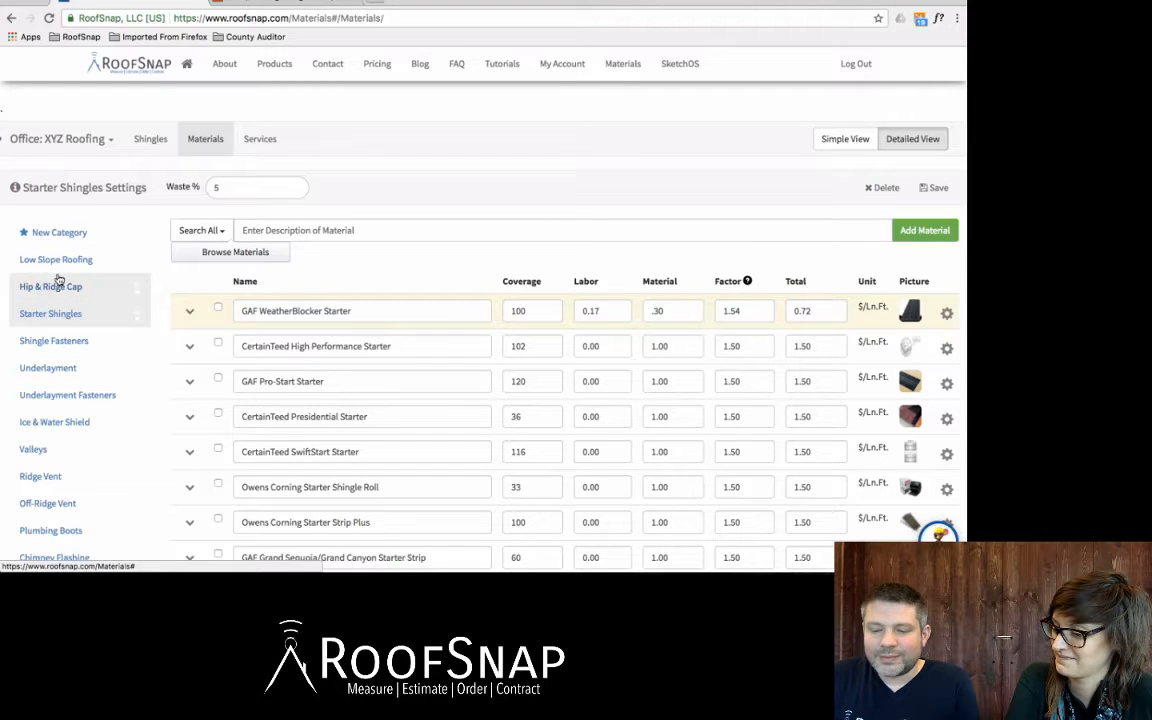
click(546, 311)
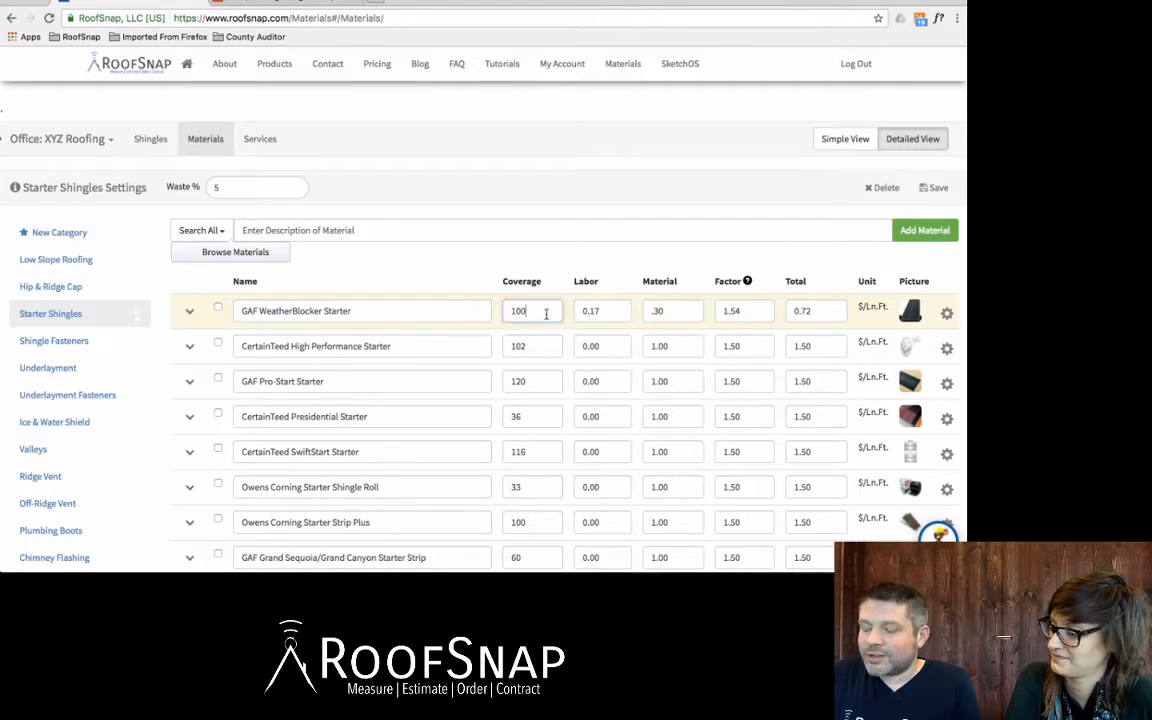
click(678, 311)
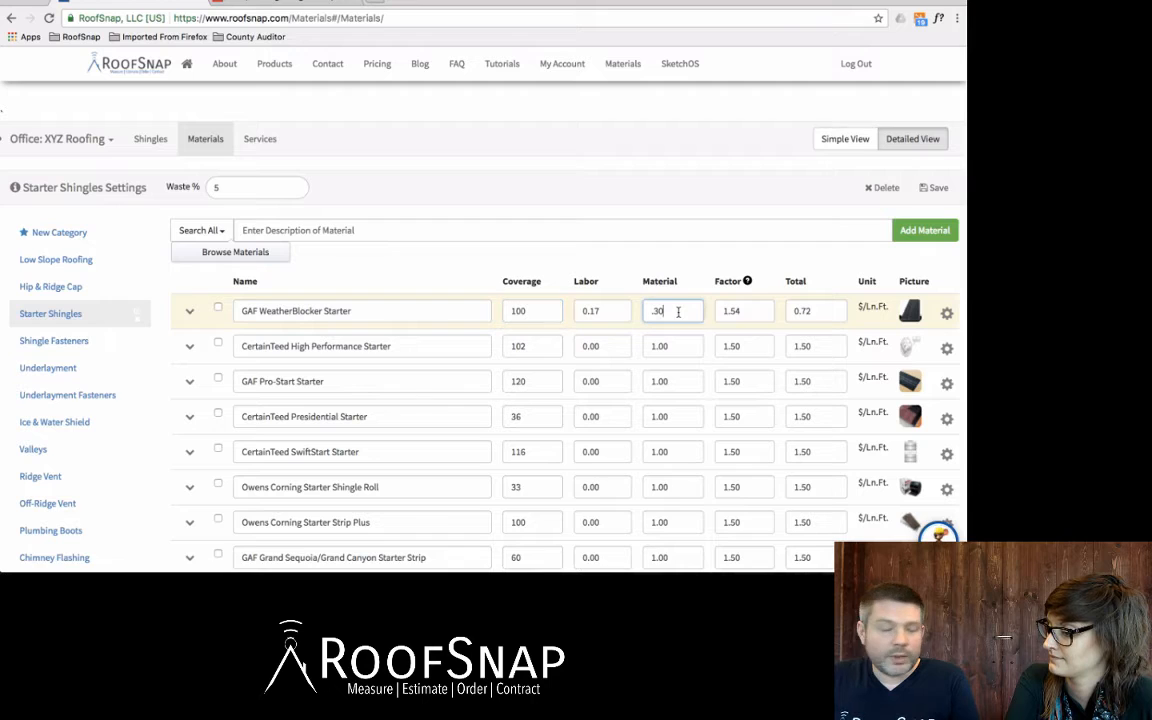